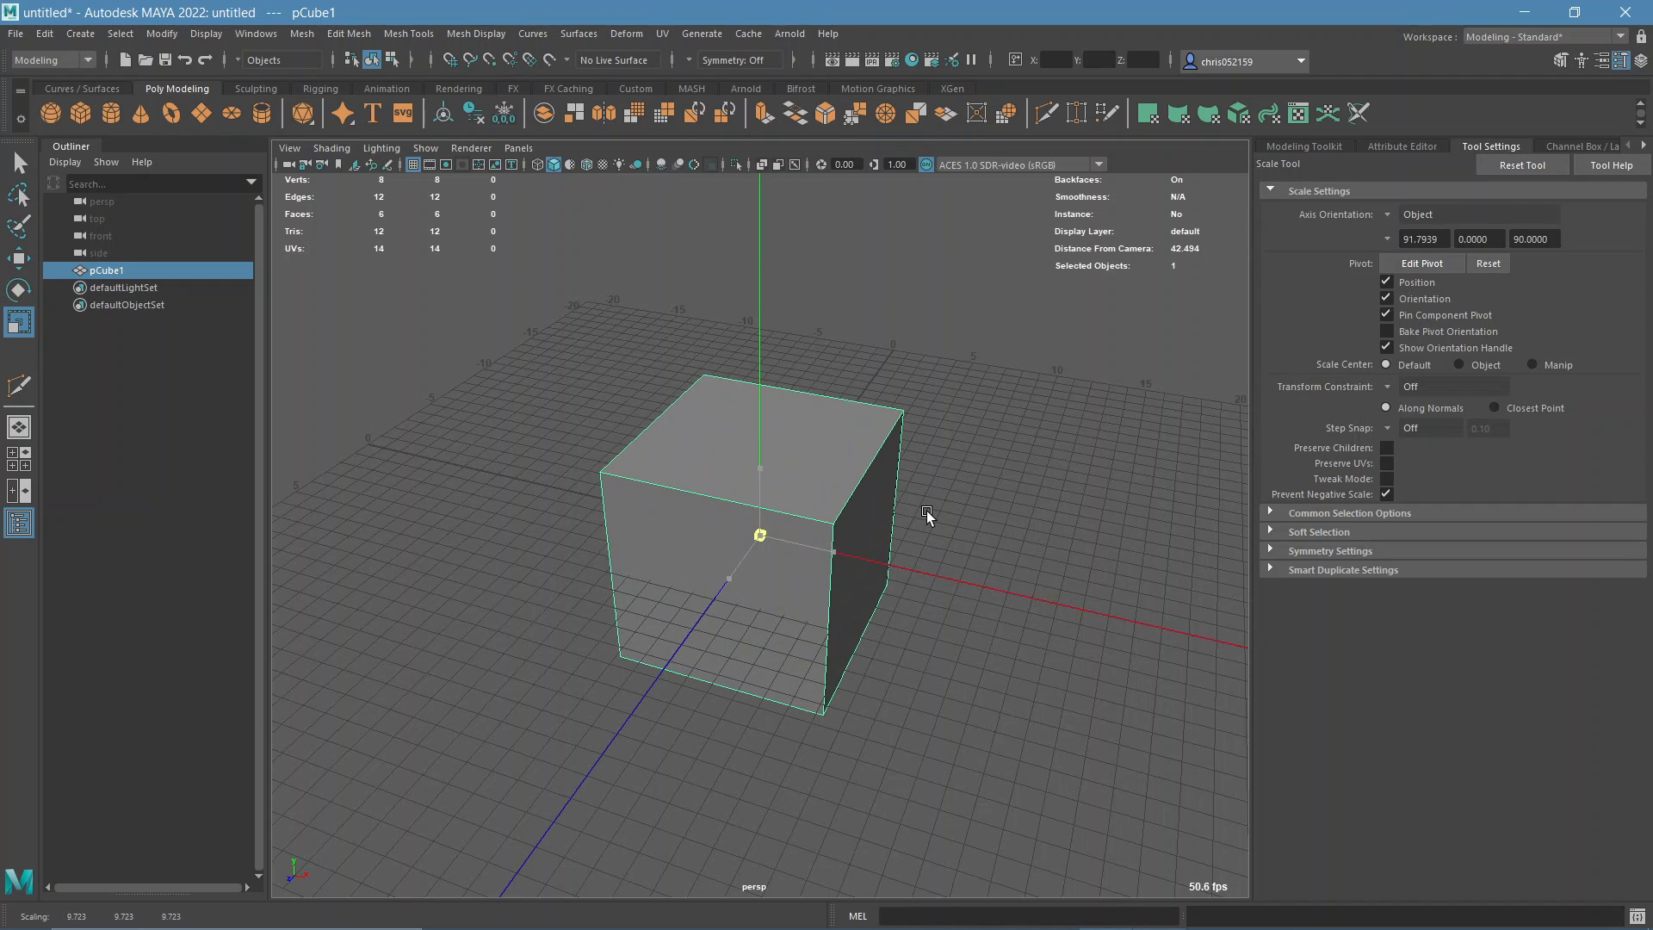
# - Stretch the cube along X into a long block and raise it vertically above the ground grid
pyautogui.moveTo(833, 547); pyautogui.dragTo(936, 570)
pyautogui.press('w')
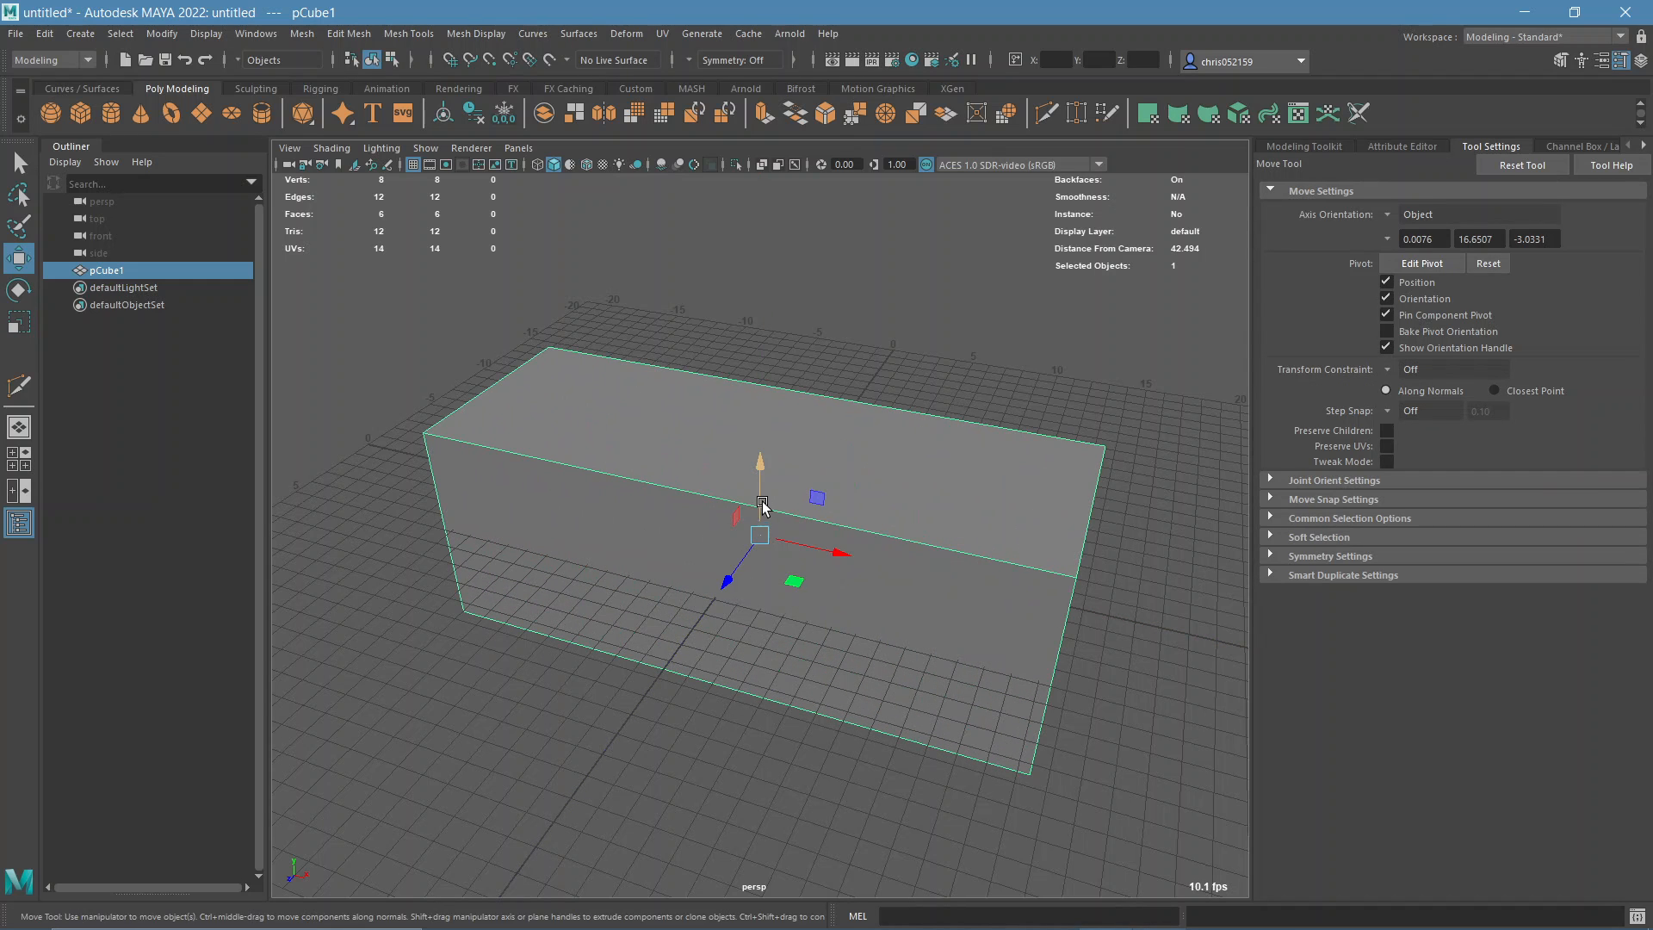
pyautogui.moveTo(760, 504); pyautogui.dragTo(734, 439)
pyautogui.click(408, 32)
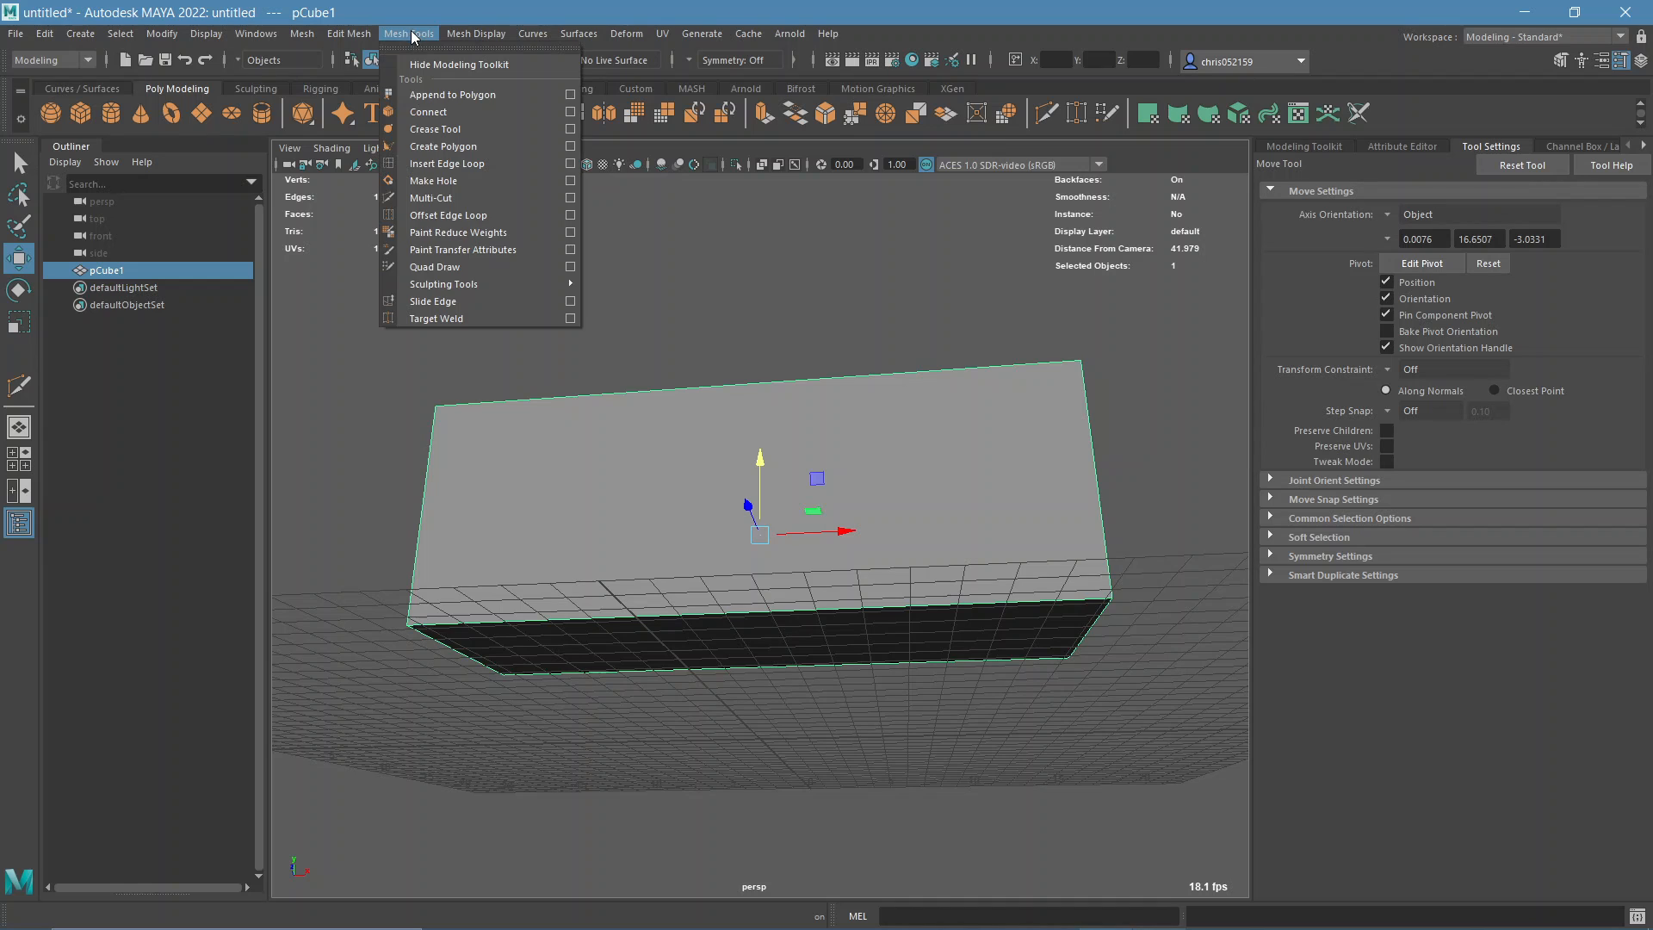
pyautogui.click(474, 215)
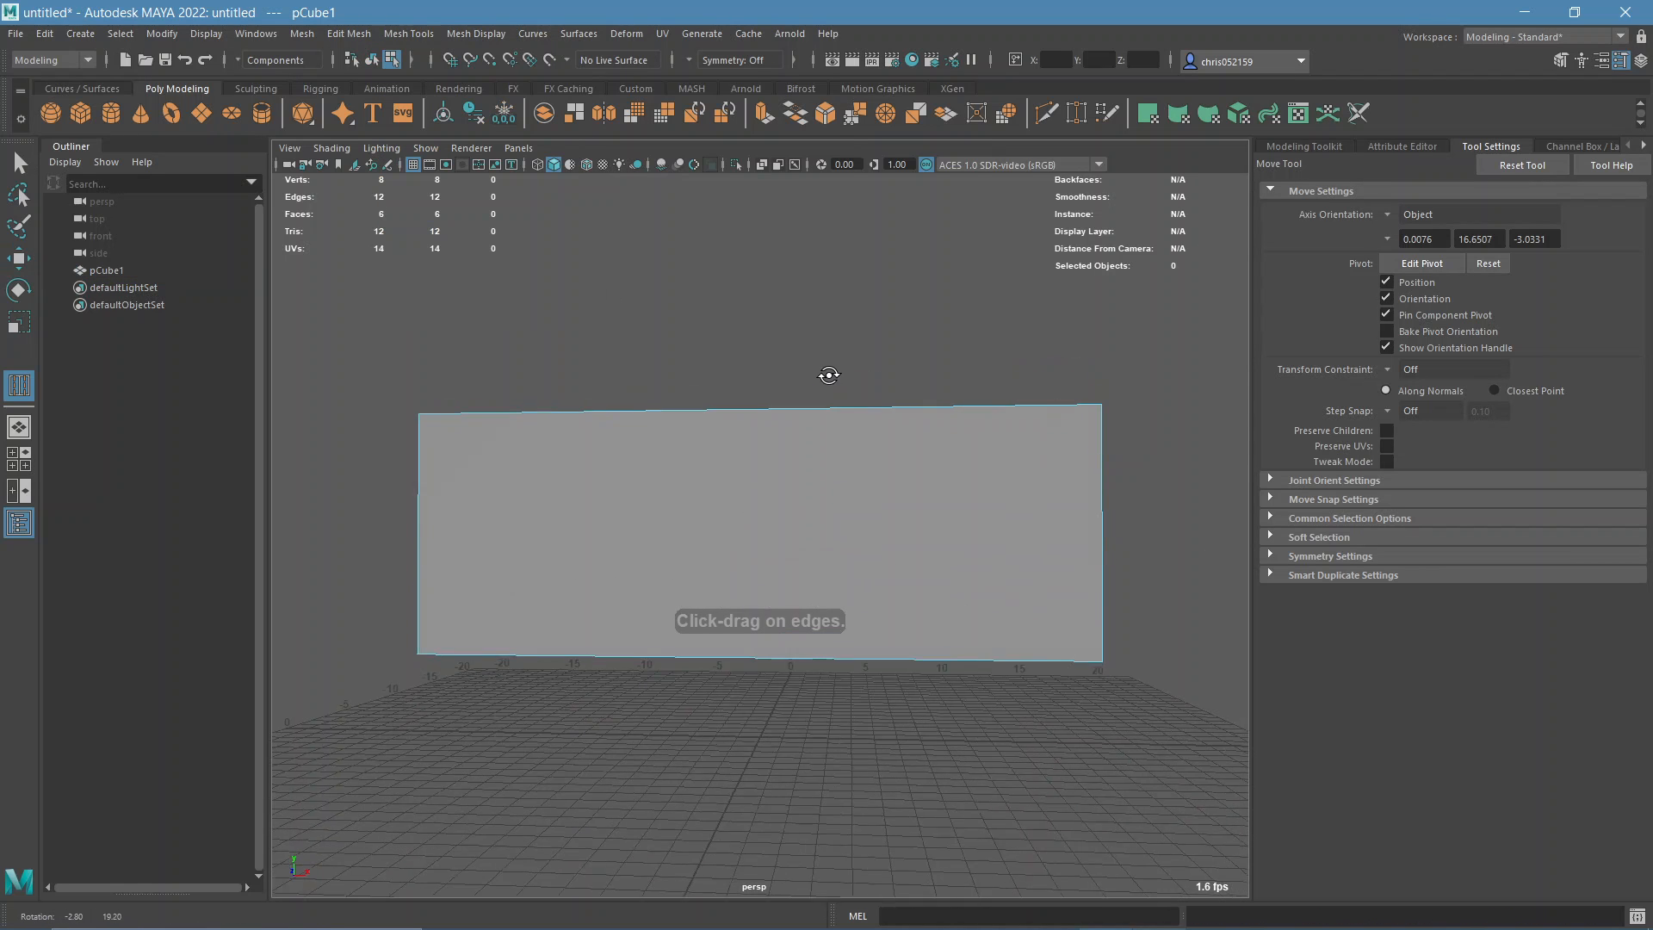
pyautogui.keyDown('alt'); pyautogui.moveTo(829, 373); pyautogui.dragTo(1149, 377); pyautogui.keyUp('alt')
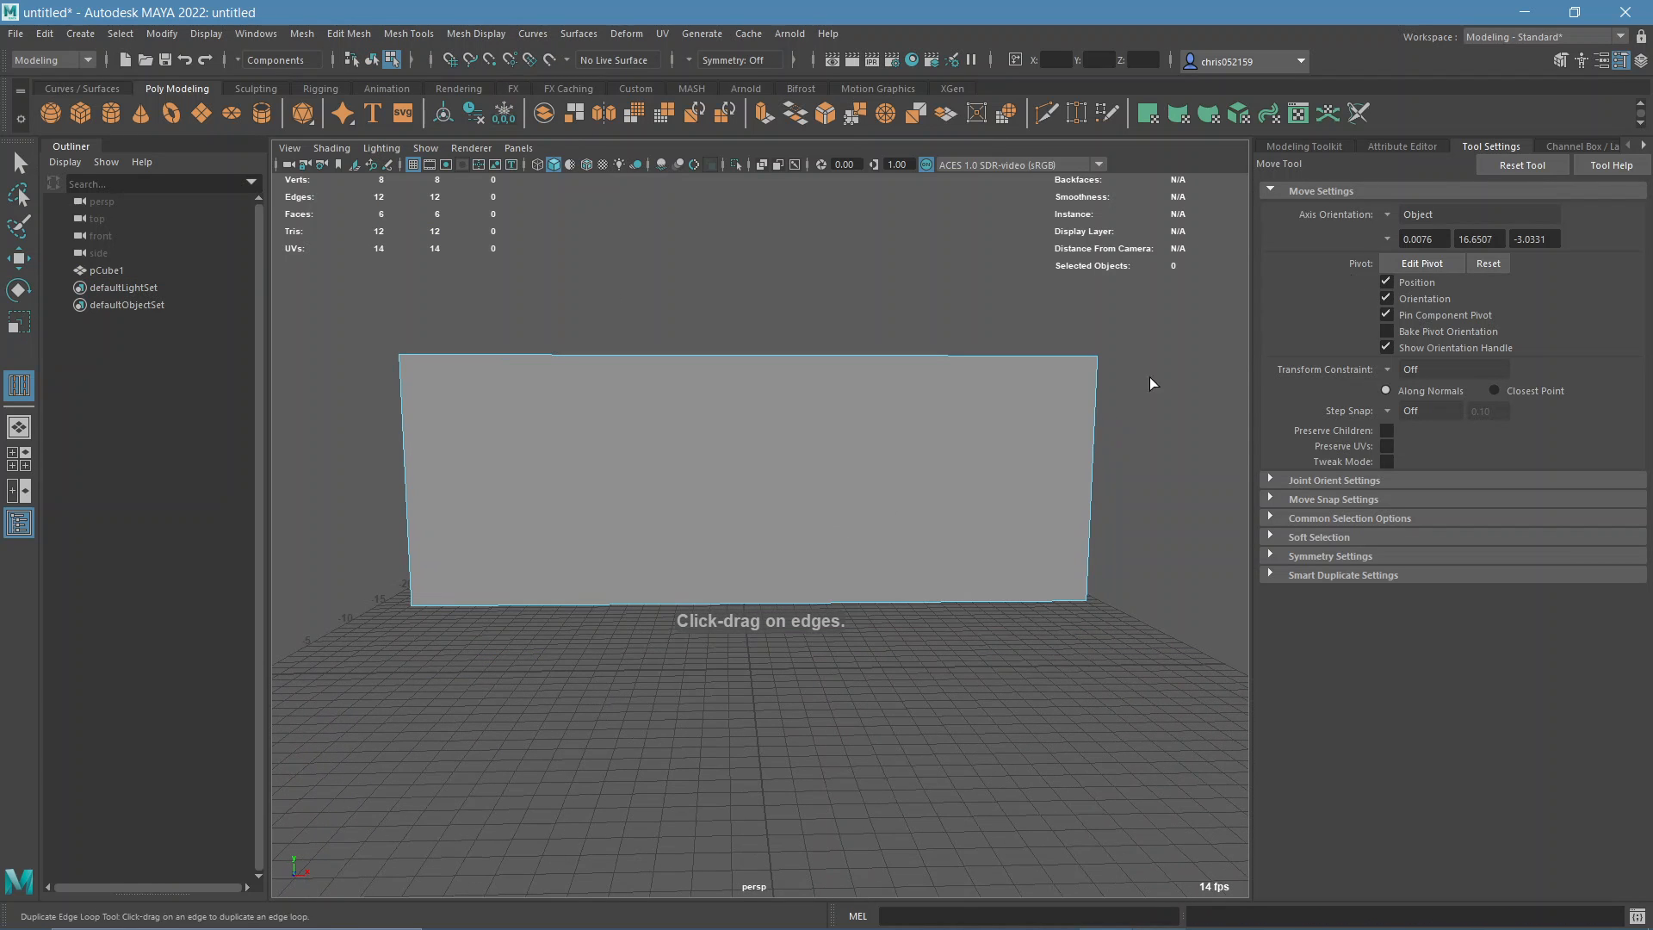
pyautogui.click(1402, 145)
pyautogui.click(1504, 142)
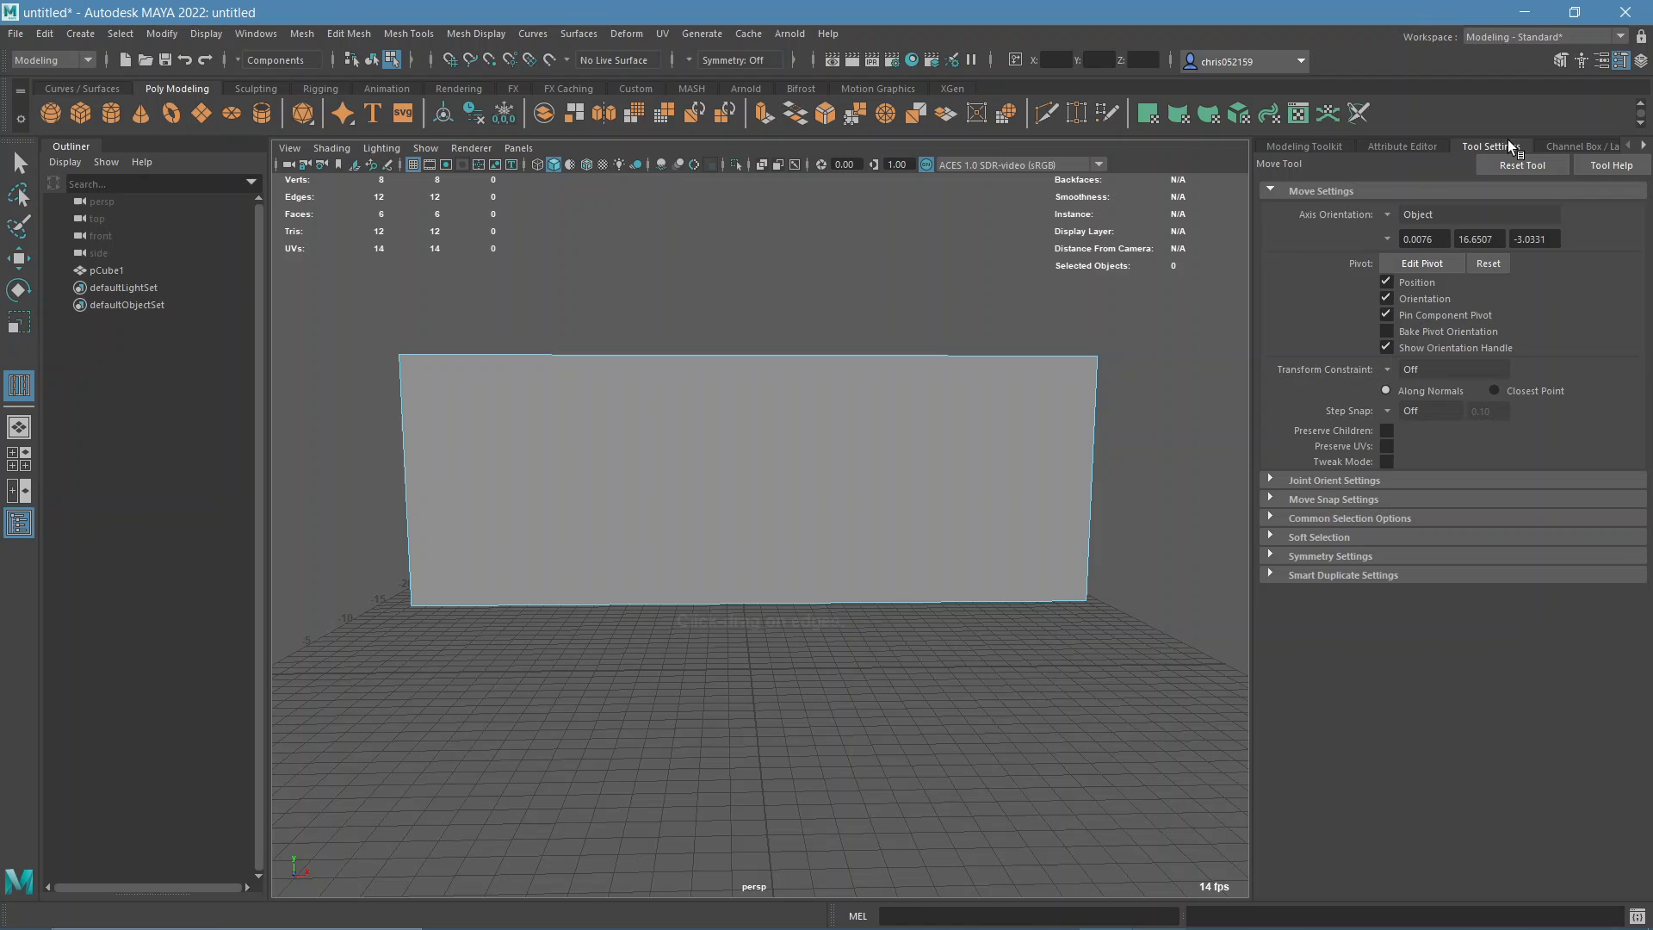
pyautogui.click(1383, 365)
pyautogui.click(1409, 372)
pyautogui.keyDown('alt'); pyautogui.moveTo(728, 374); pyautogui.dragTo(761, 363, button='middle'); pyautogui.keyUp('alt')
# - Insert two evenly spaced edge loops along the block's length using Insert Edge Loop with multiple edge loops set to 2
pyautogui.click(409, 33)
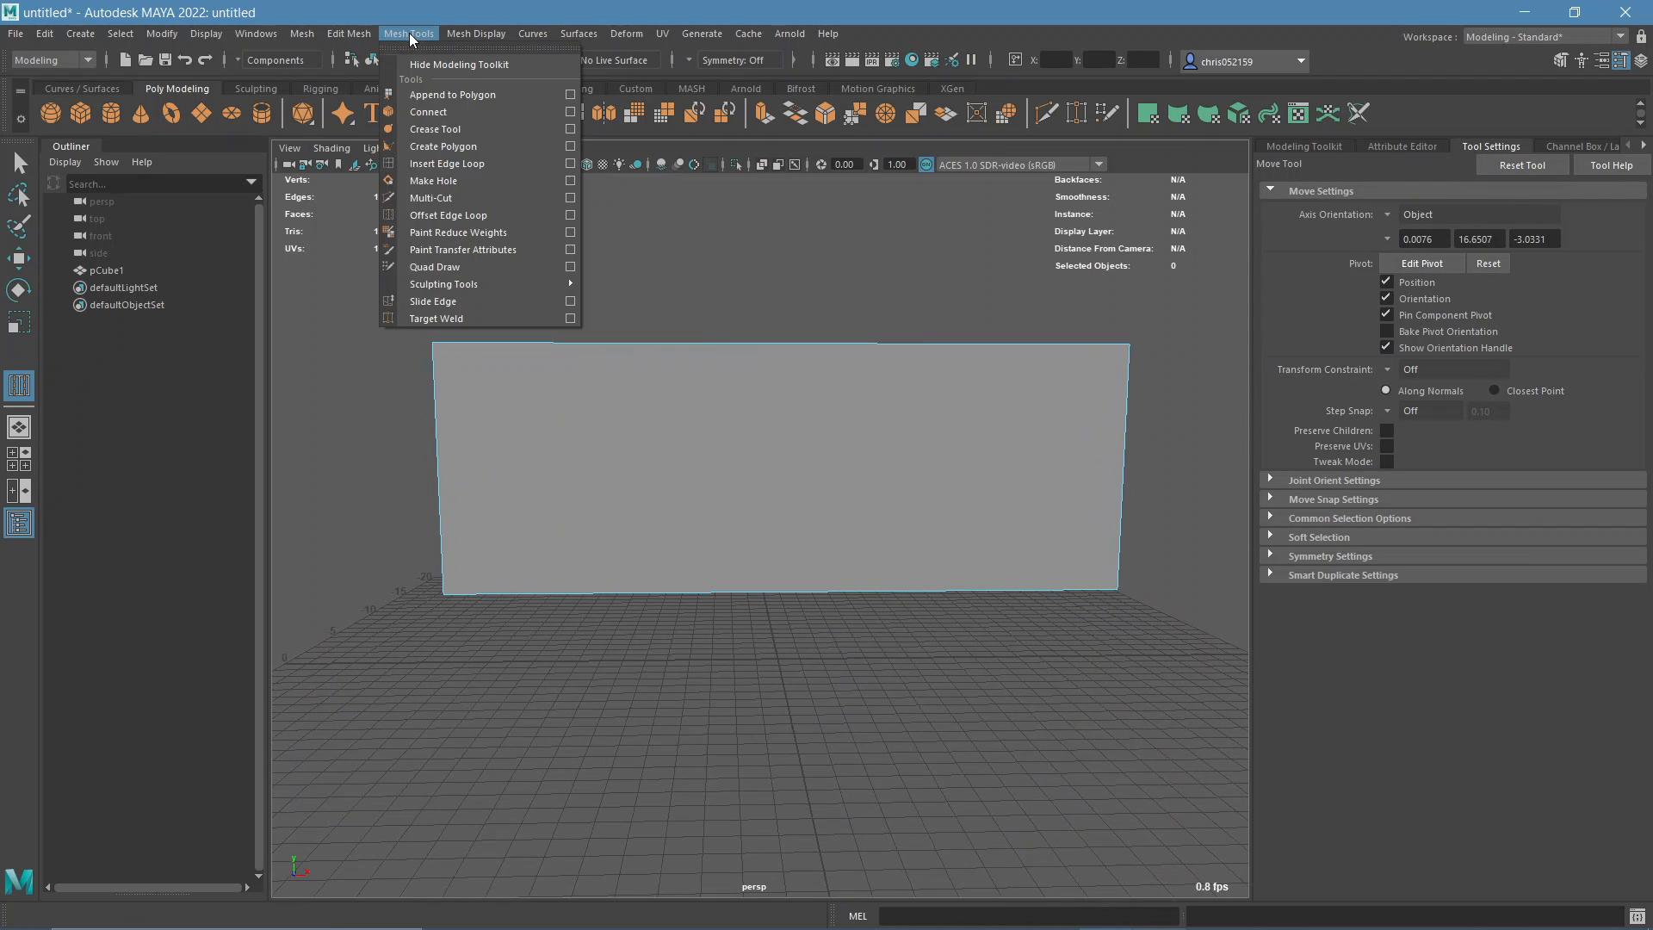
pyautogui.click(446, 163)
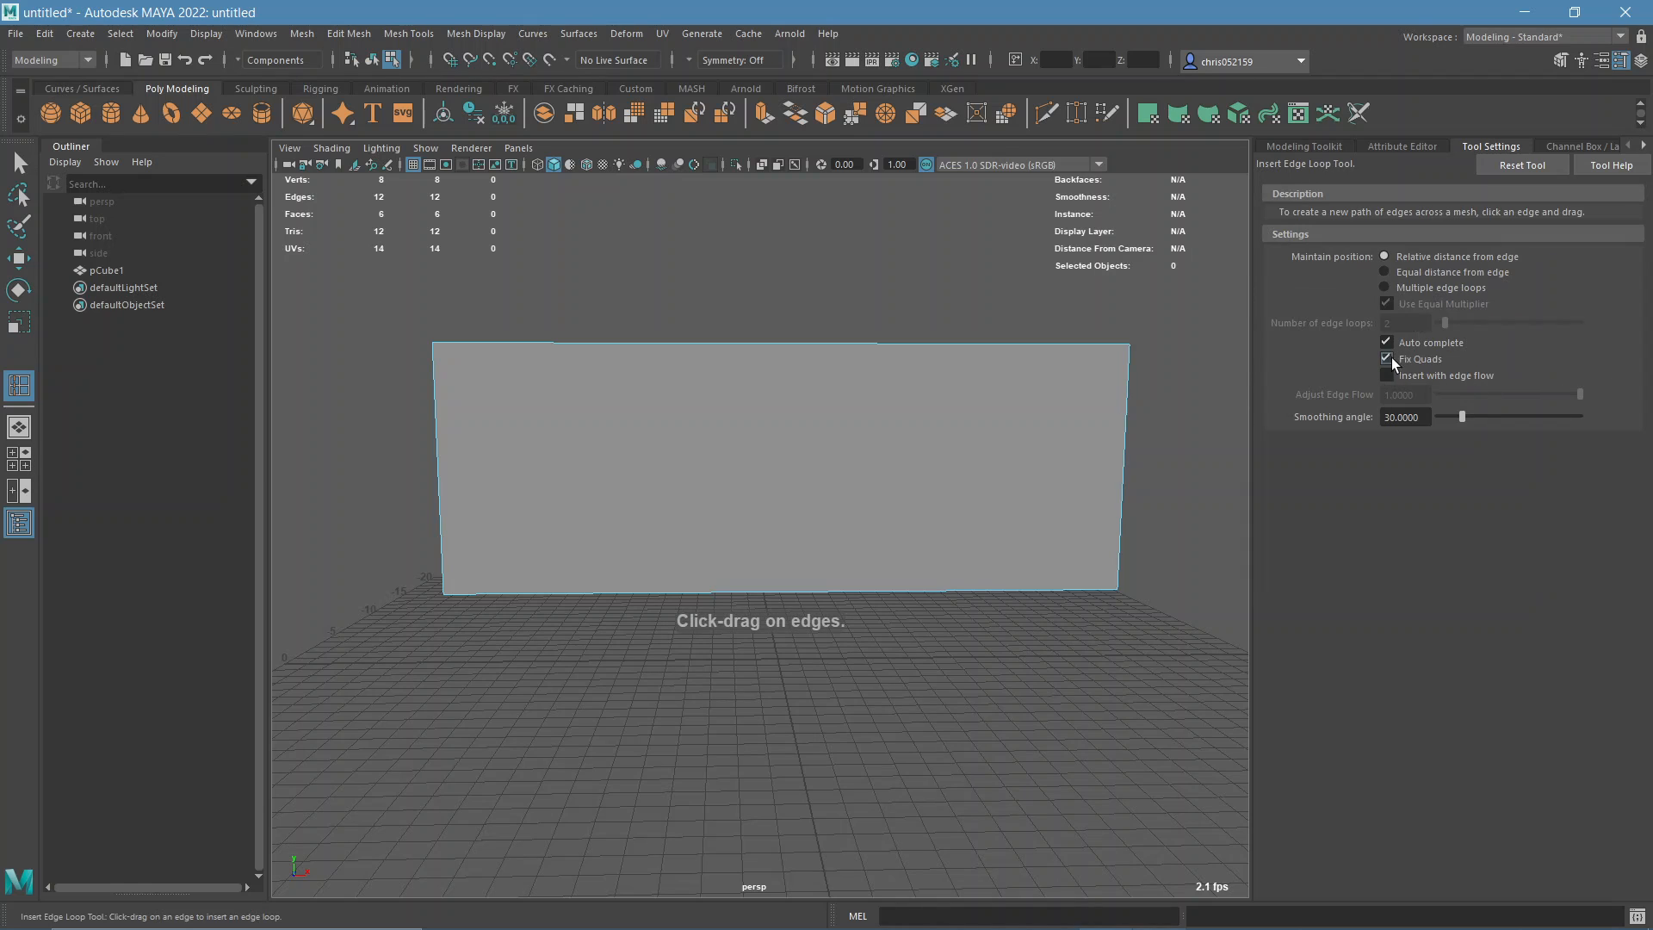
pyautogui.click(1391, 287)
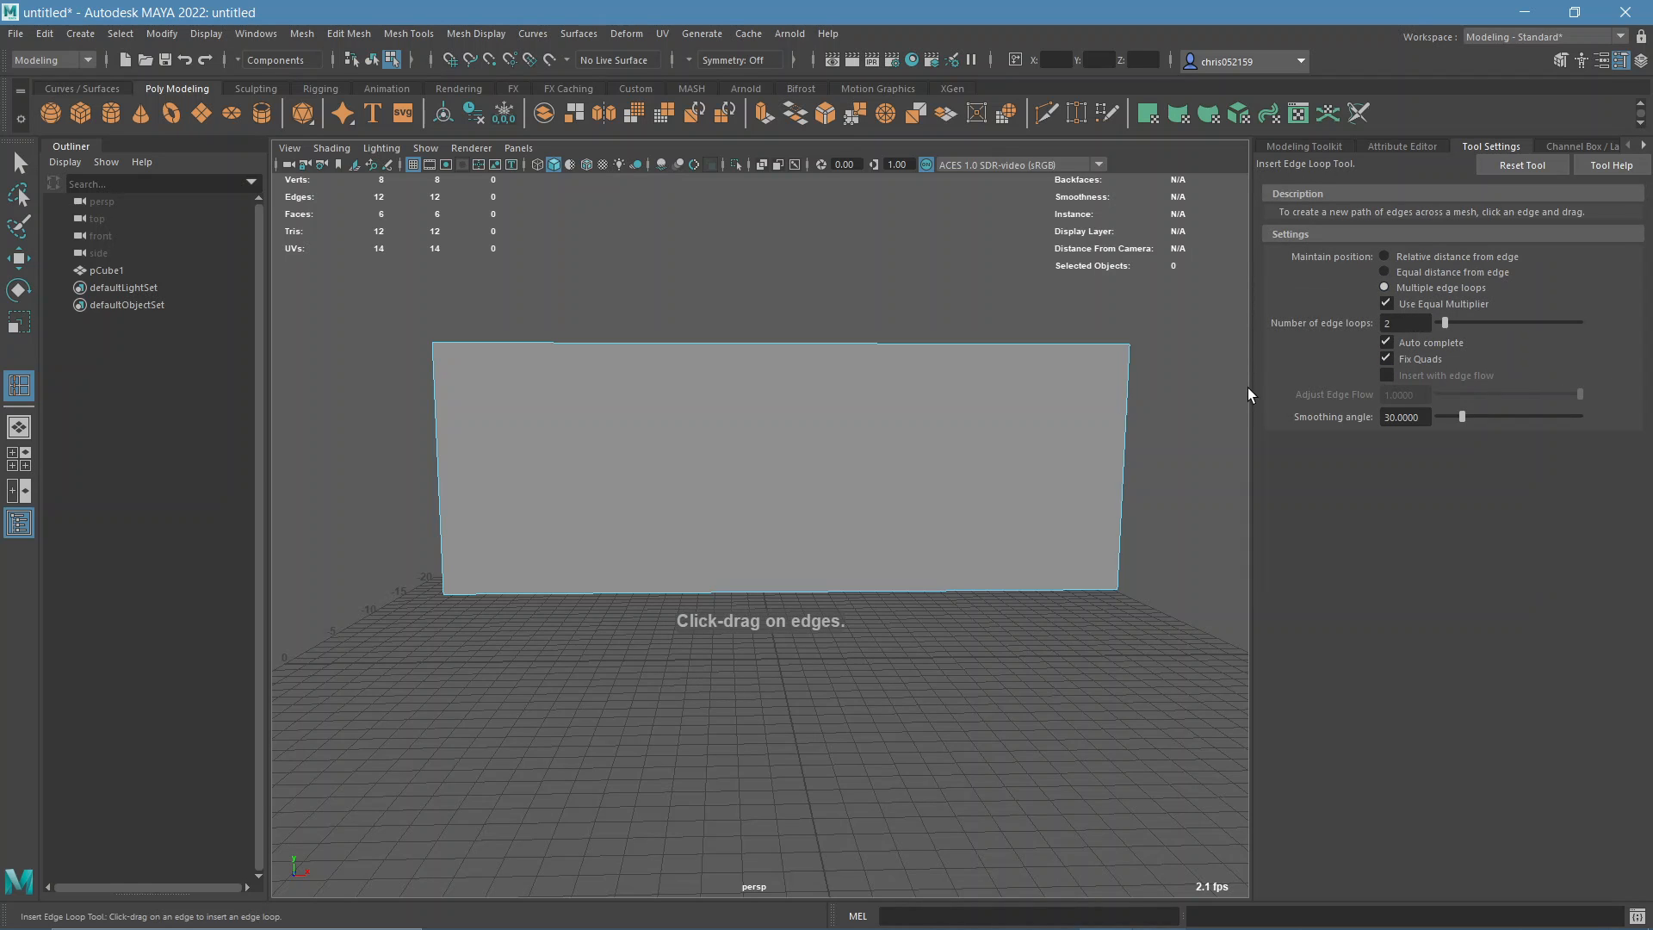
pyautogui.click(713, 345)
# - Extrude the two outer faces on the block's underside with a thickness of 2.7 to form legs
pyautogui.keyDown('alt'); pyautogui.moveTo(738, 339); pyautogui.dragTo(697, 516); pyautogui.keyUp('alt')
pyautogui.moveTo(697, 437); pyautogui.dragTo(699, 486, button='right')
pyautogui.click(601, 572)
pyautogui.press('w')
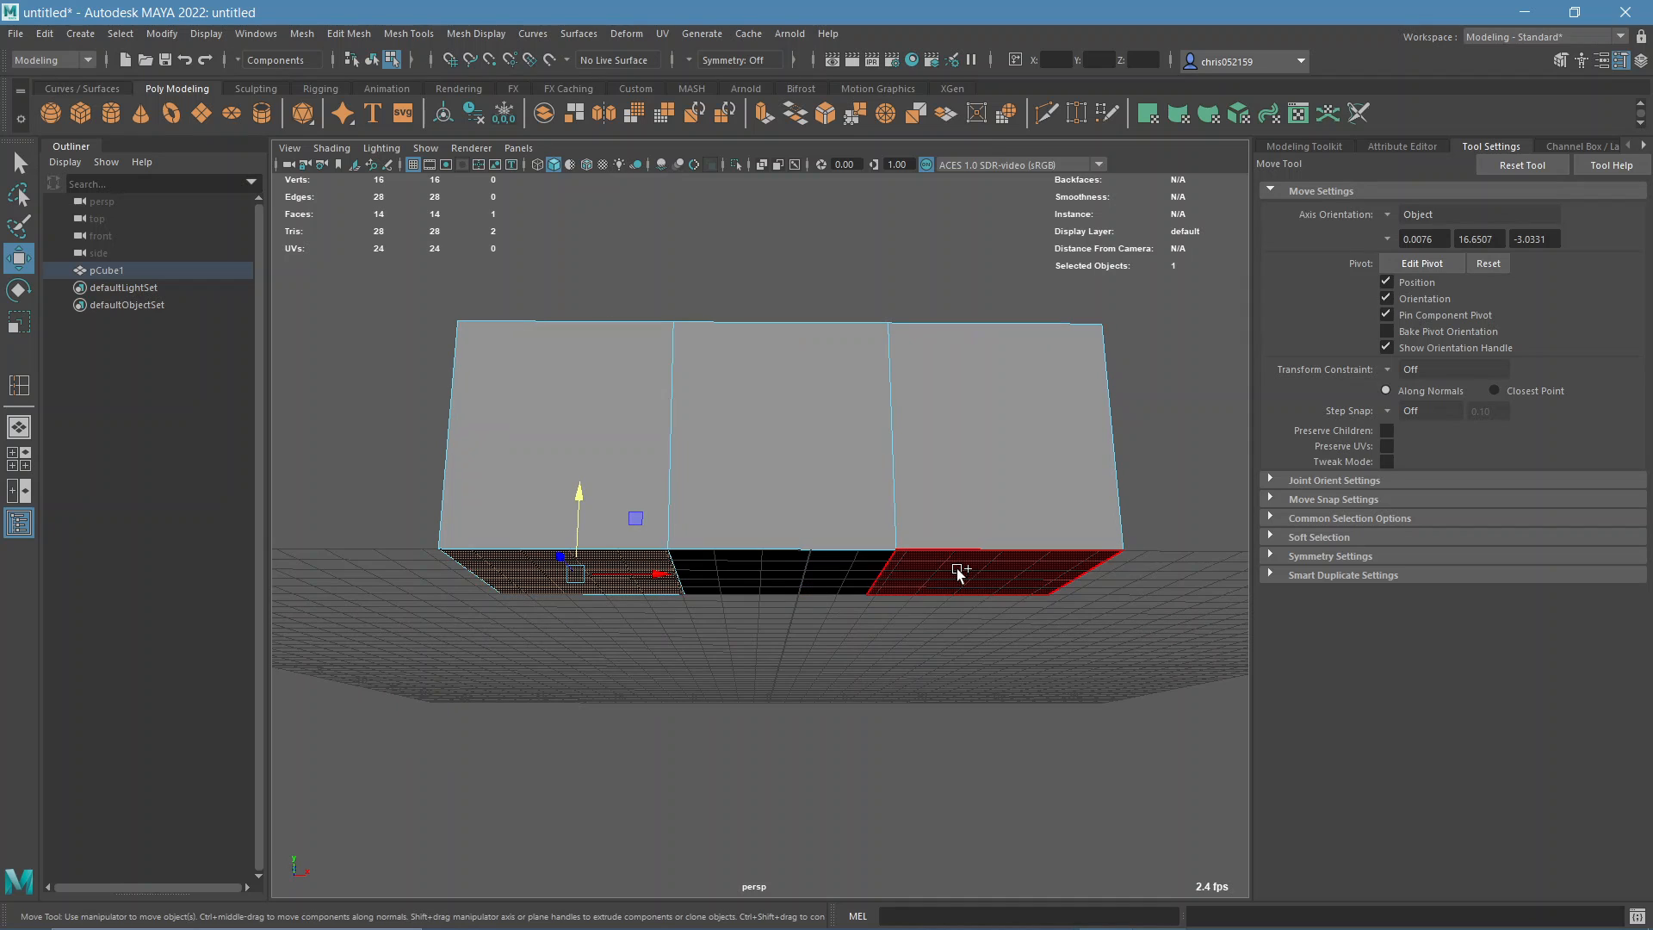
pyautogui.click(788, 573)
pyautogui.hotkey('ctrl', 'e')
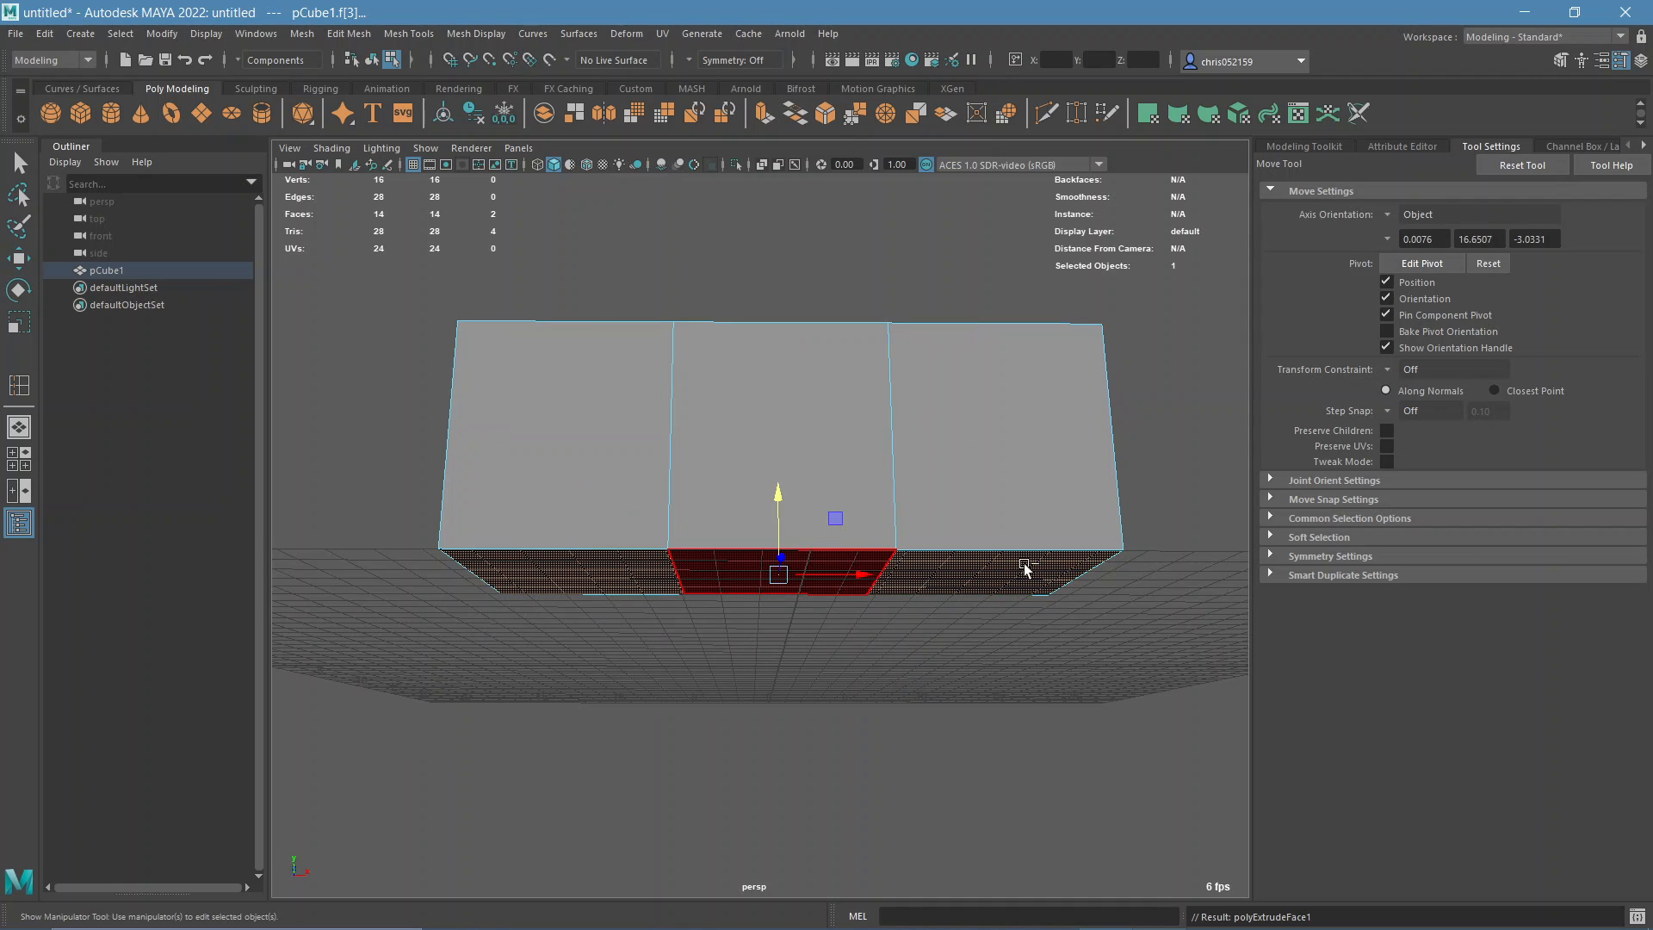
pyautogui.click(1015, 740)
pyautogui.moveTo(1016, 740); pyautogui.dragTo(1055, 736)
pyautogui.keyDown('alt'); pyautogui.moveTo(977, 664); pyautogui.dragTo(807, 637); pyautogui.keyUp('alt')
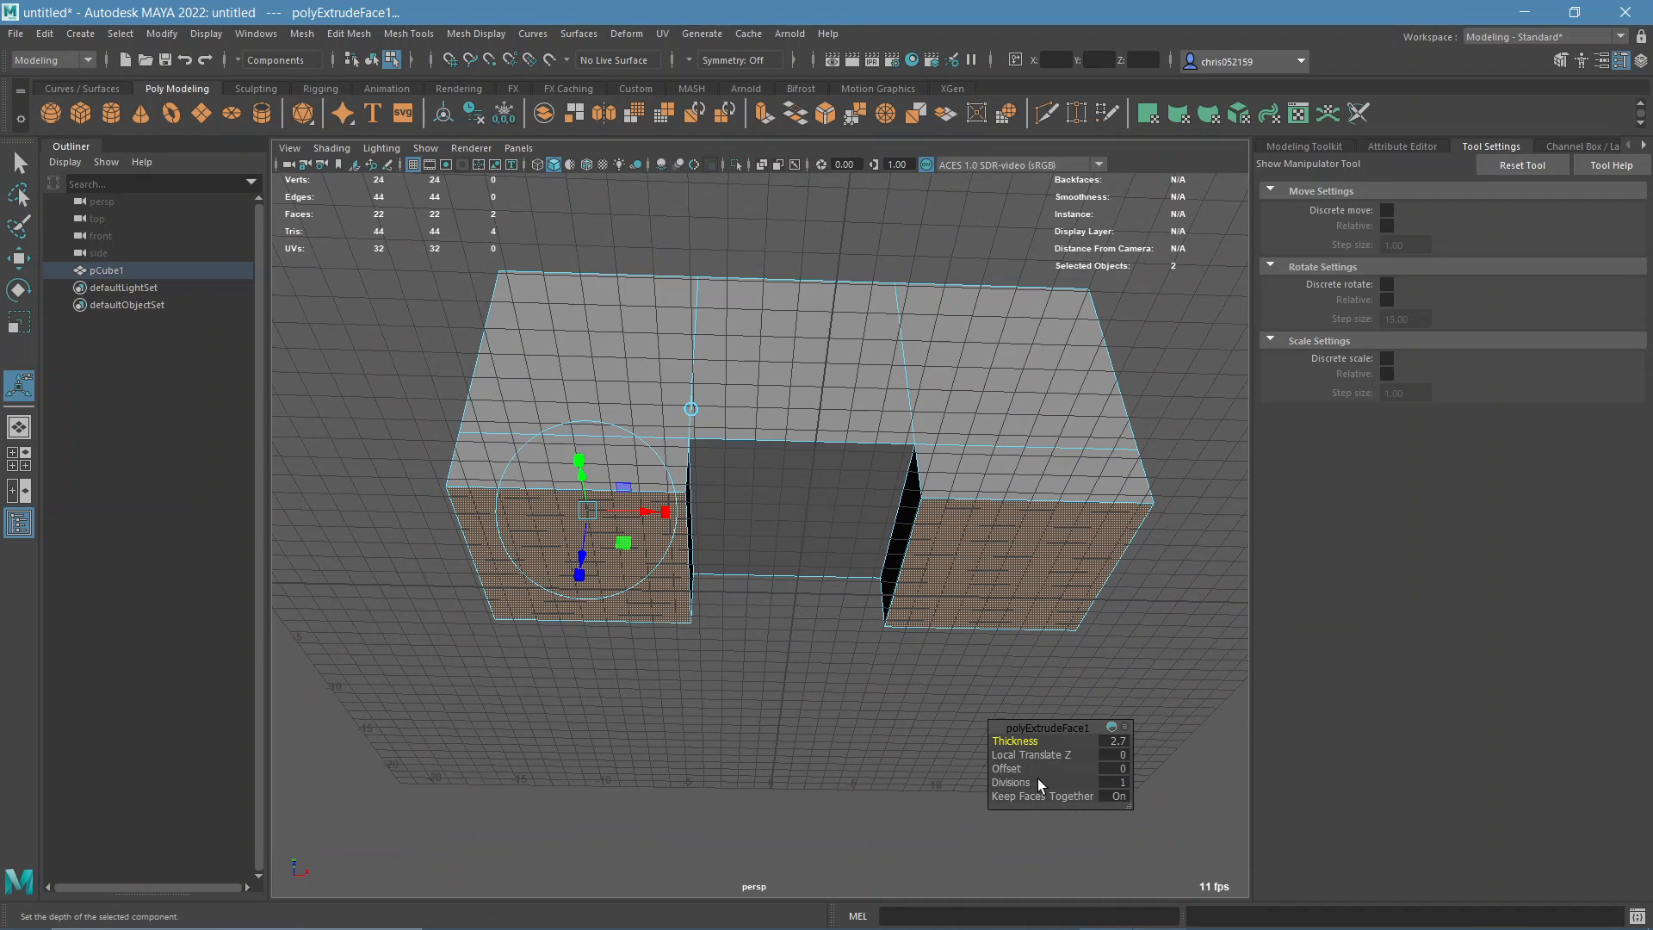
# - Extrude the two leg bottom faces again with a thickness of 2 and scale them narrower along X to create tapered ends
pyautogui.hotkey('ctrl', 'e')
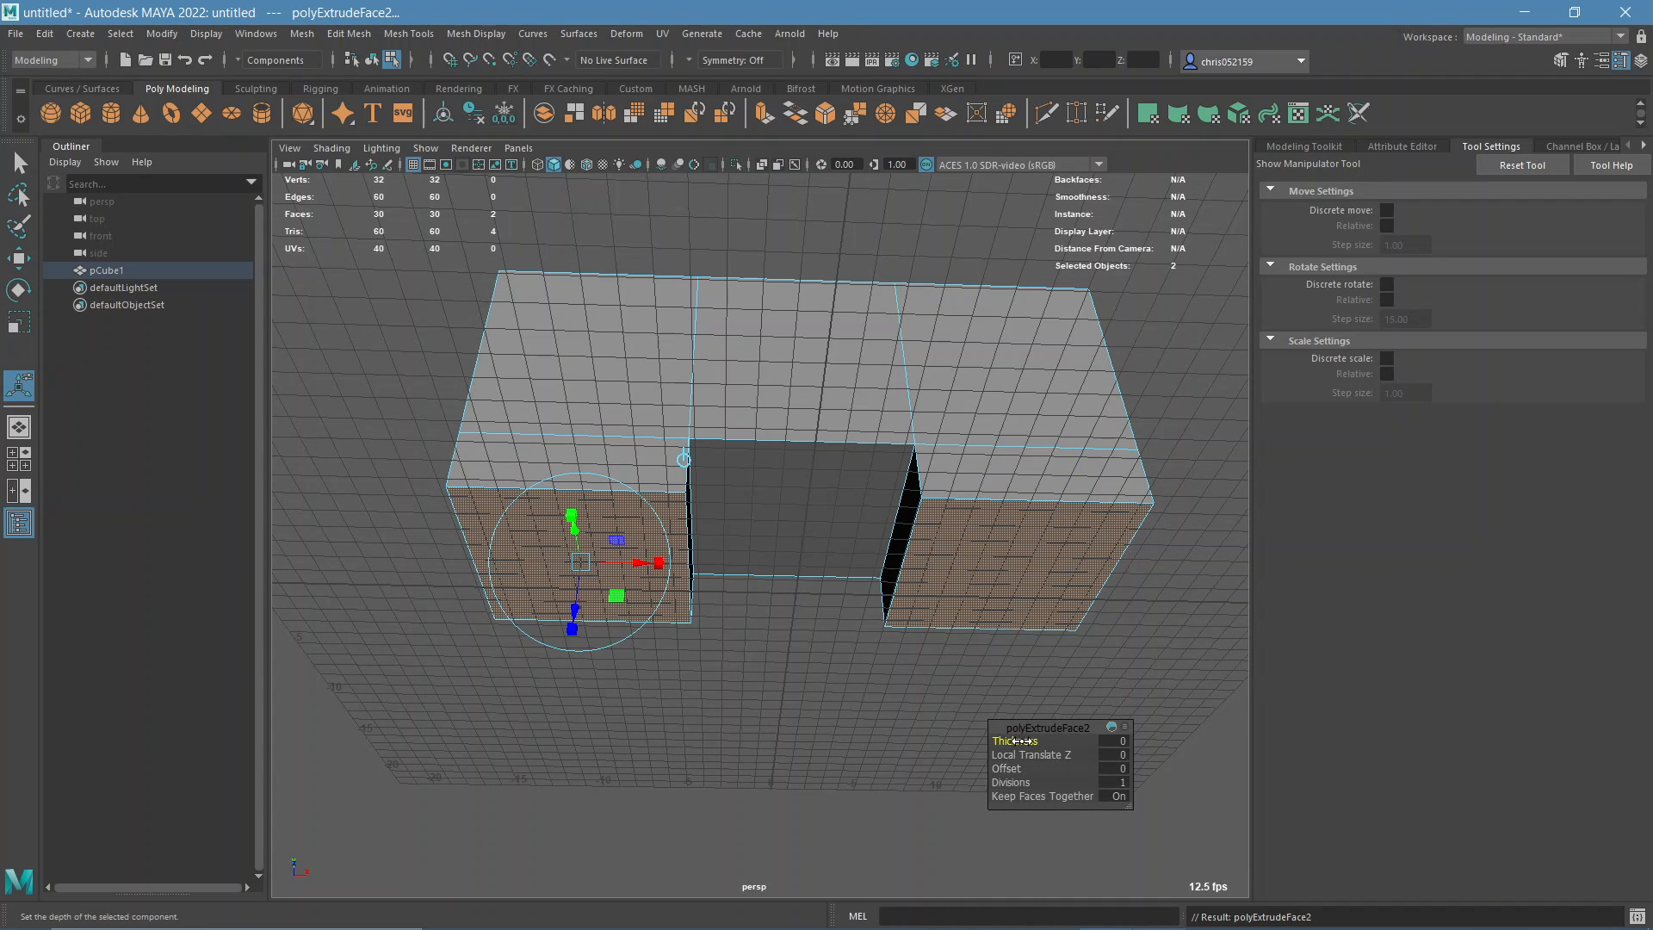
pyautogui.moveTo(1020, 740); pyautogui.dragTo(1067, 740)
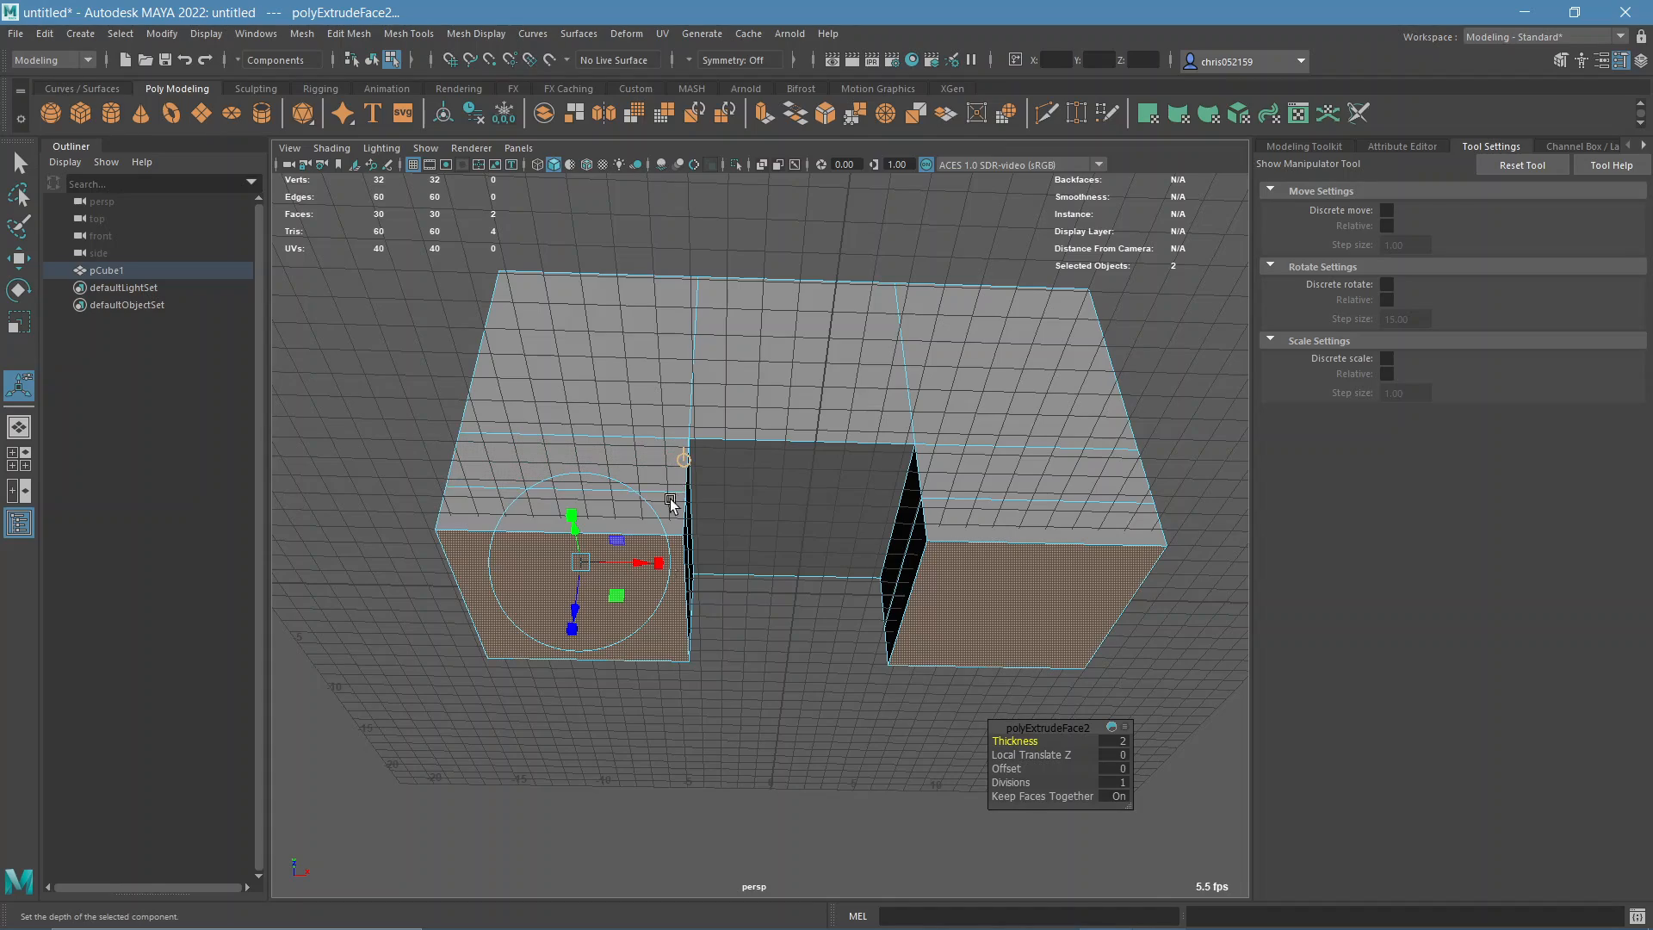
pyautogui.moveTo(658, 563); pyautogui.dragTo(865, 533)
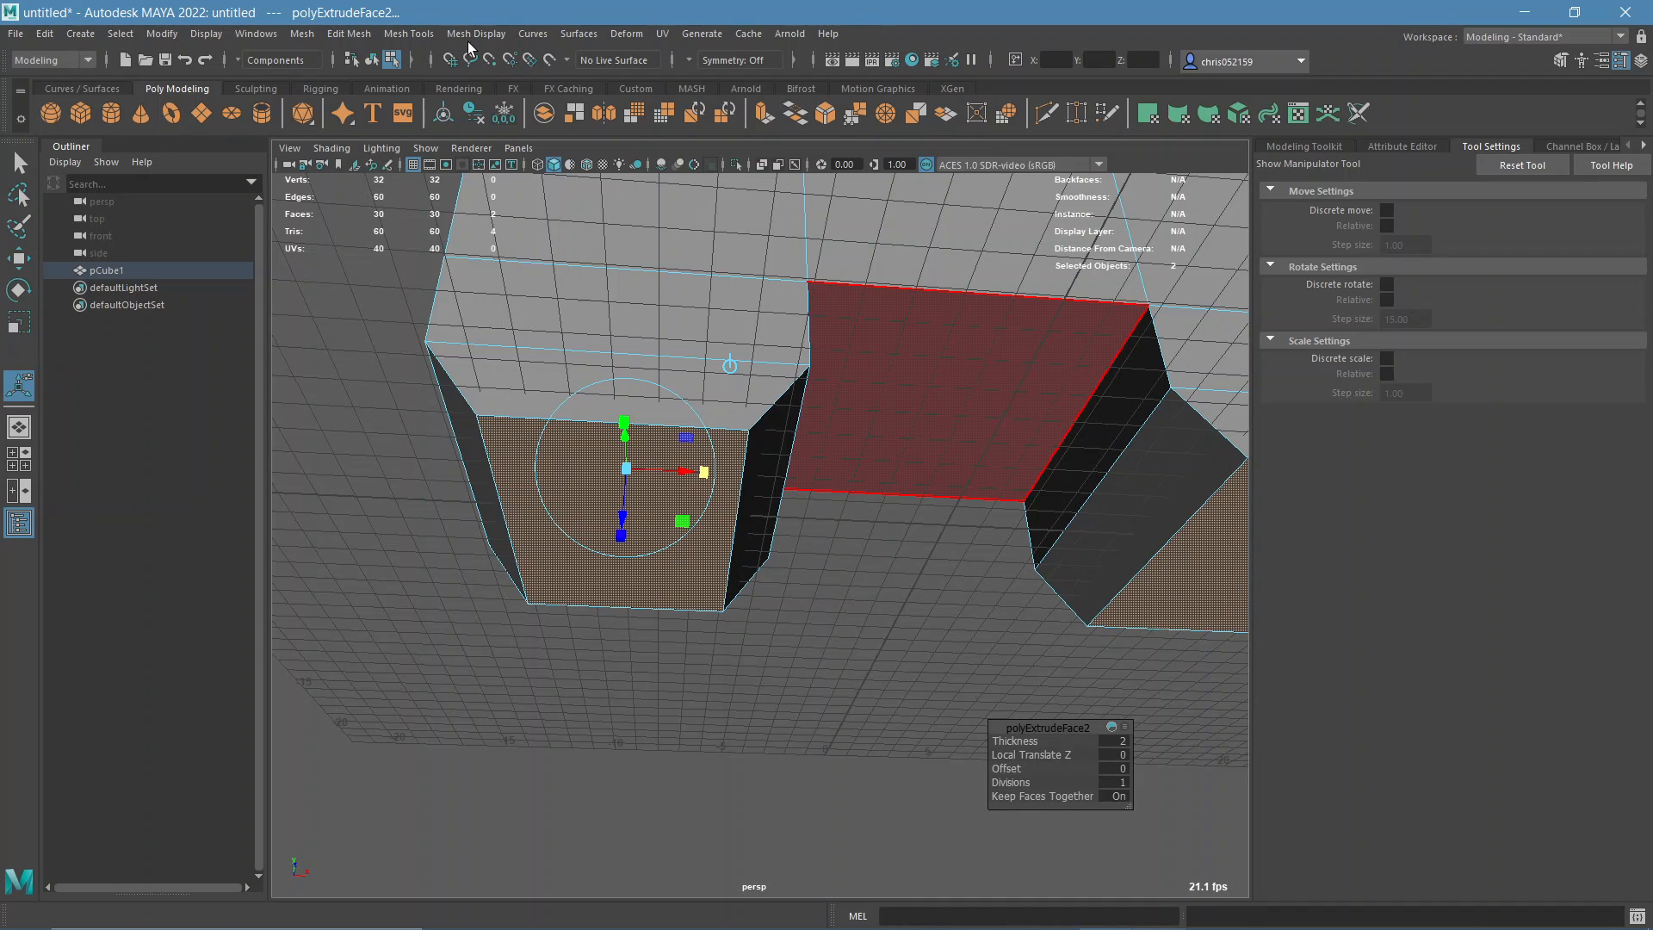
# - Insert two evenly spaced edge loops through the left leg
pyautogui.click(410, 33)
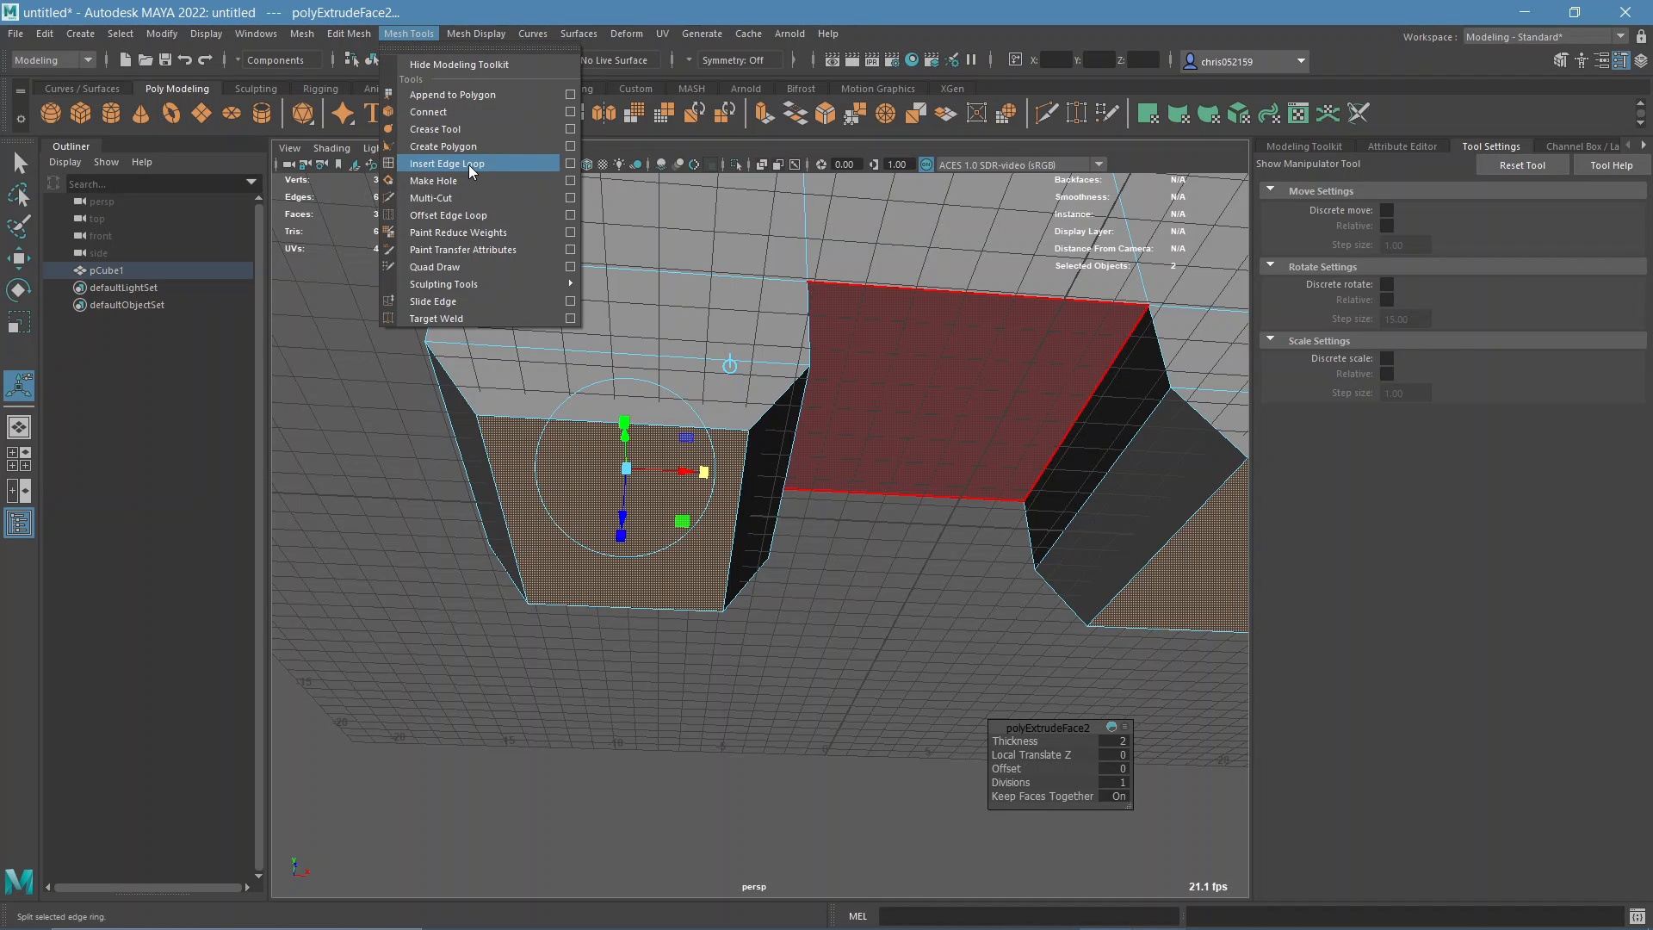
pyautogui.click(468, 163)
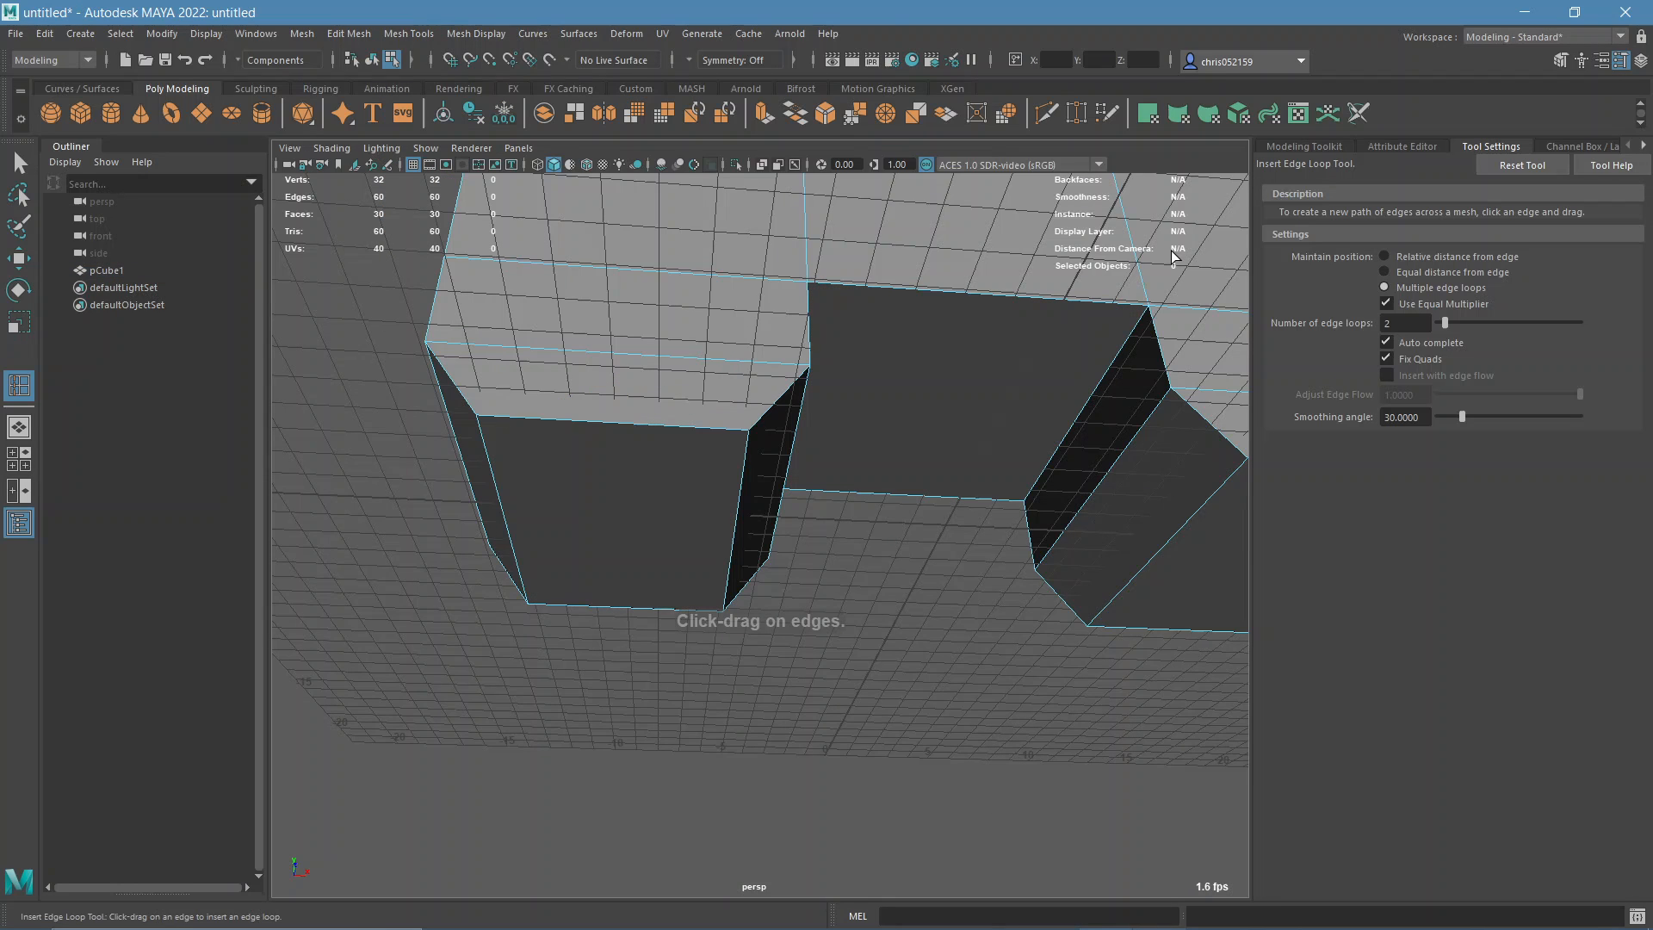
pyautogui.click(600, 422)
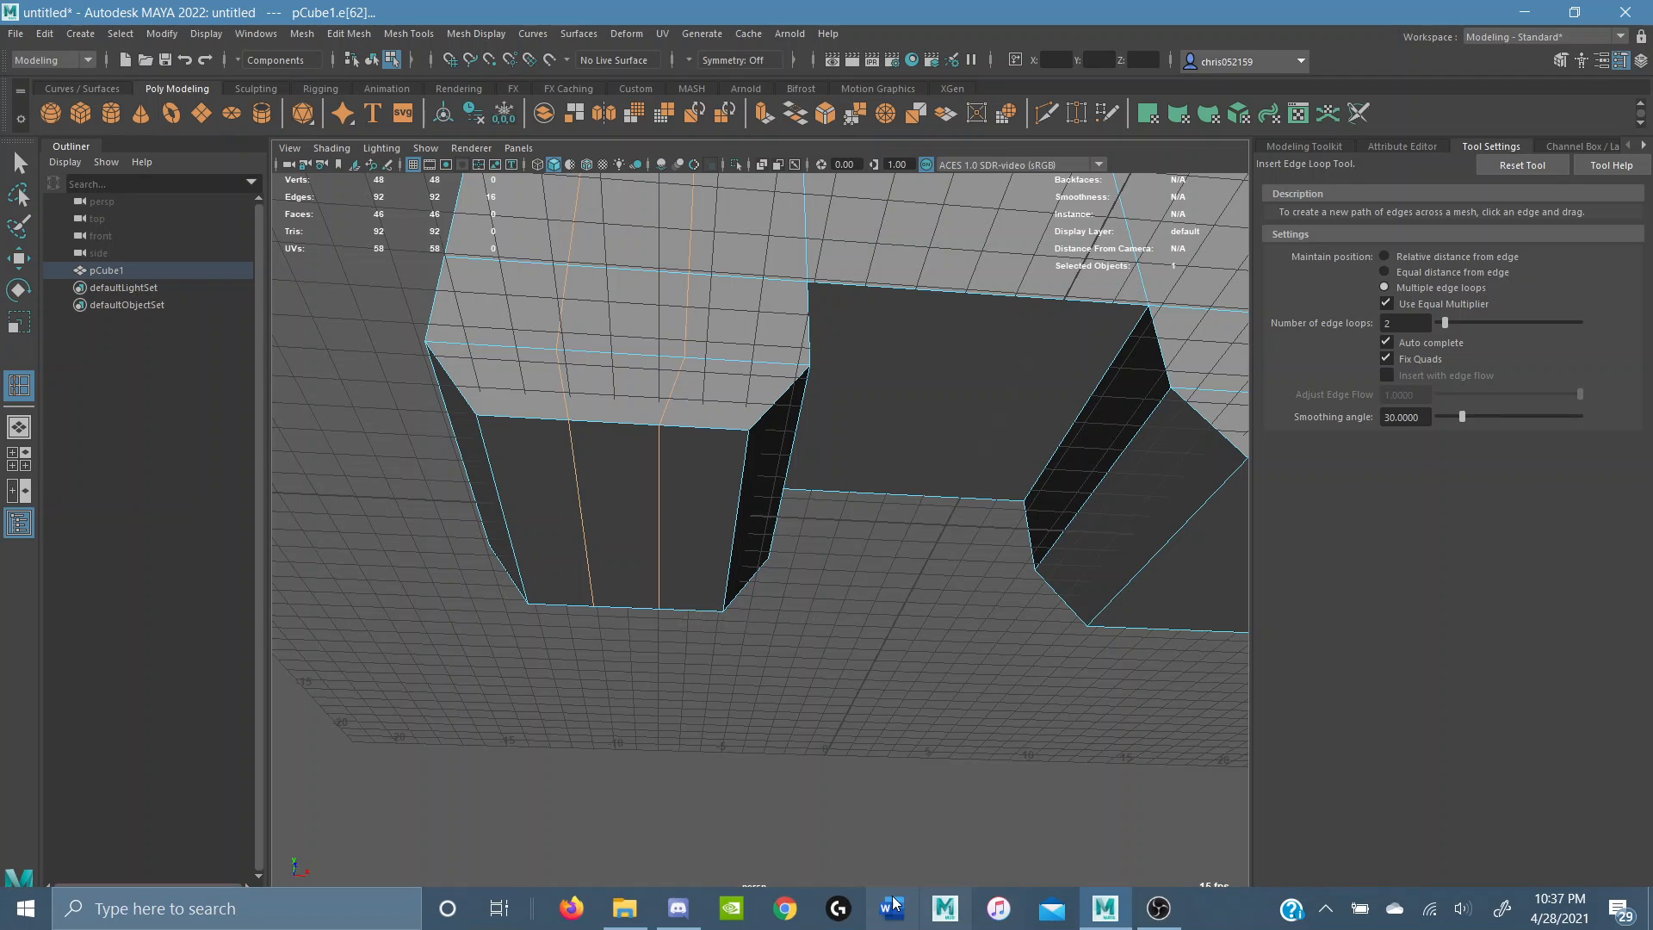
# - Check the reference screenshot in Discord's modeling-and-topology channel, then return to Maya
pyautogui.click(677, 919)
pyautogui.click(636, 468)
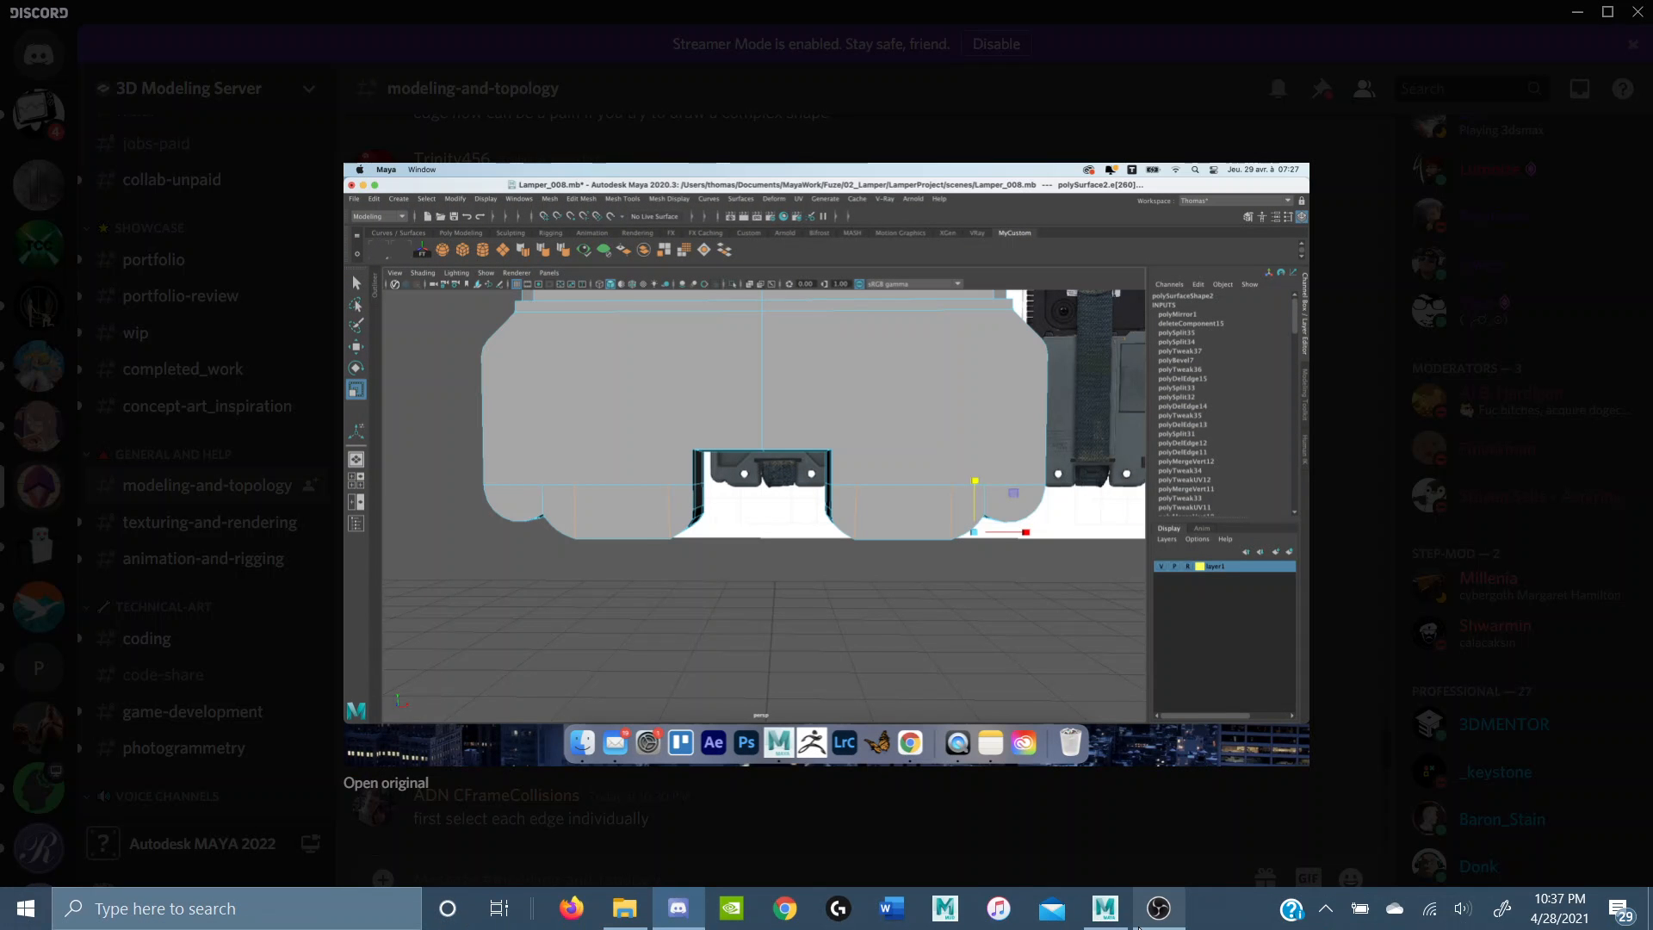
pyautogui.click(1105, 909)
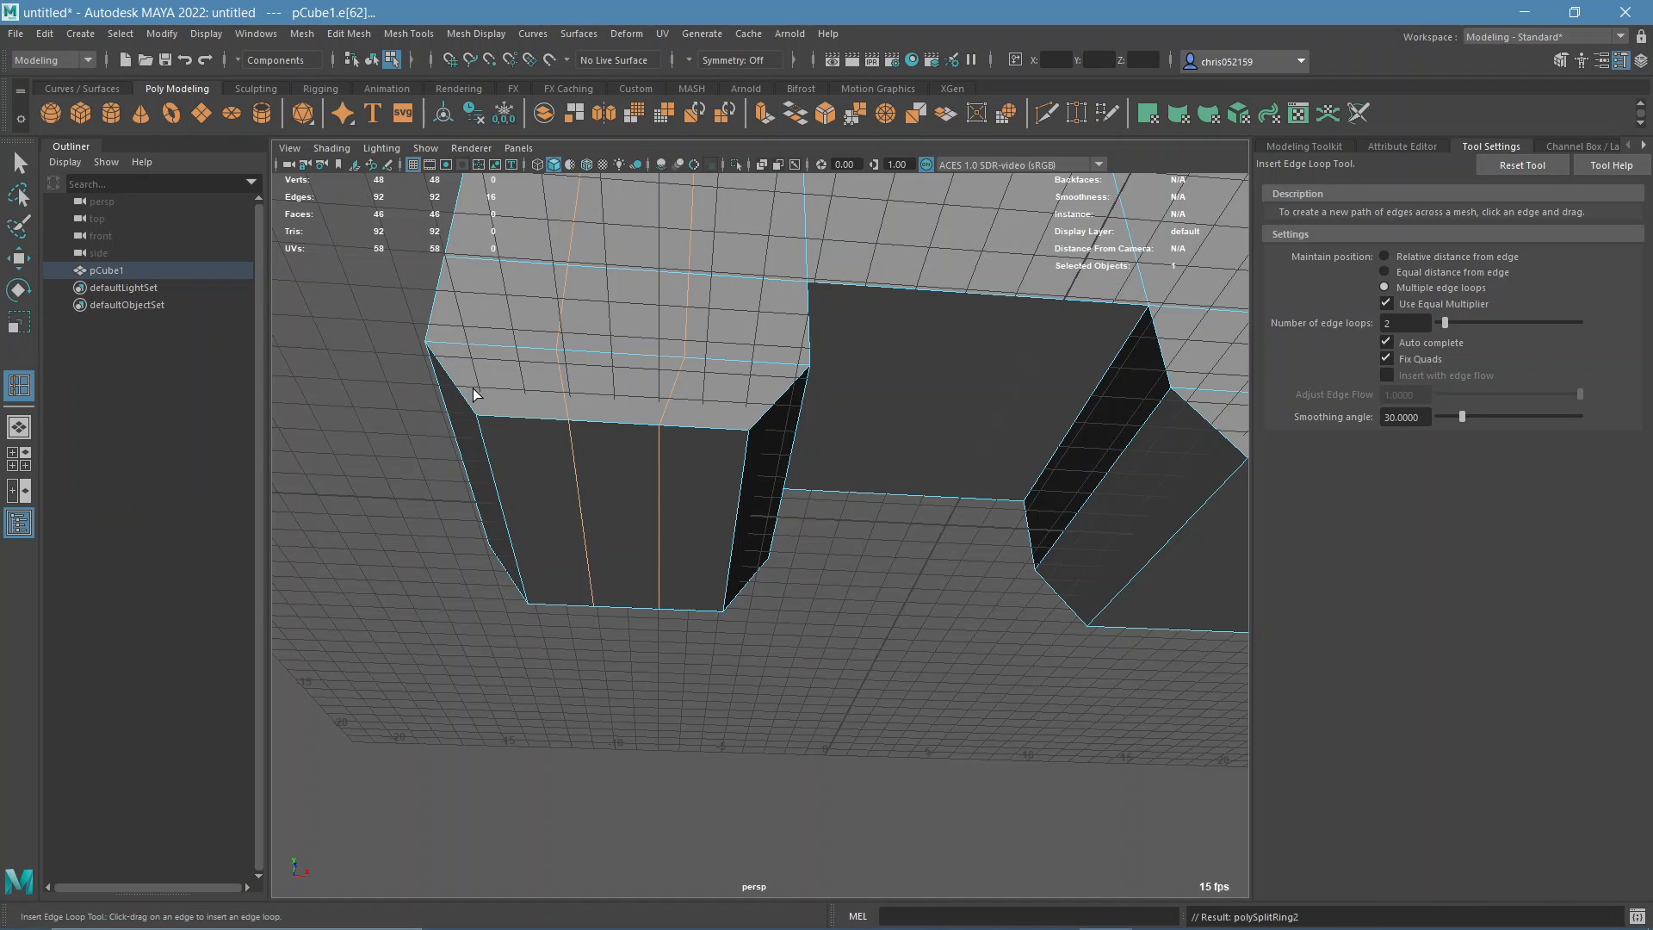
# - Insert two evenly spaced edge loops through the right leg to match the left one
pyautogui.keyDown('alt'); pyautogui.moveTo(451, 411); pyautogui.dragTo(1034, 504); pyautogui.keyUp('alt')
pyautogui.click(1016, 514)
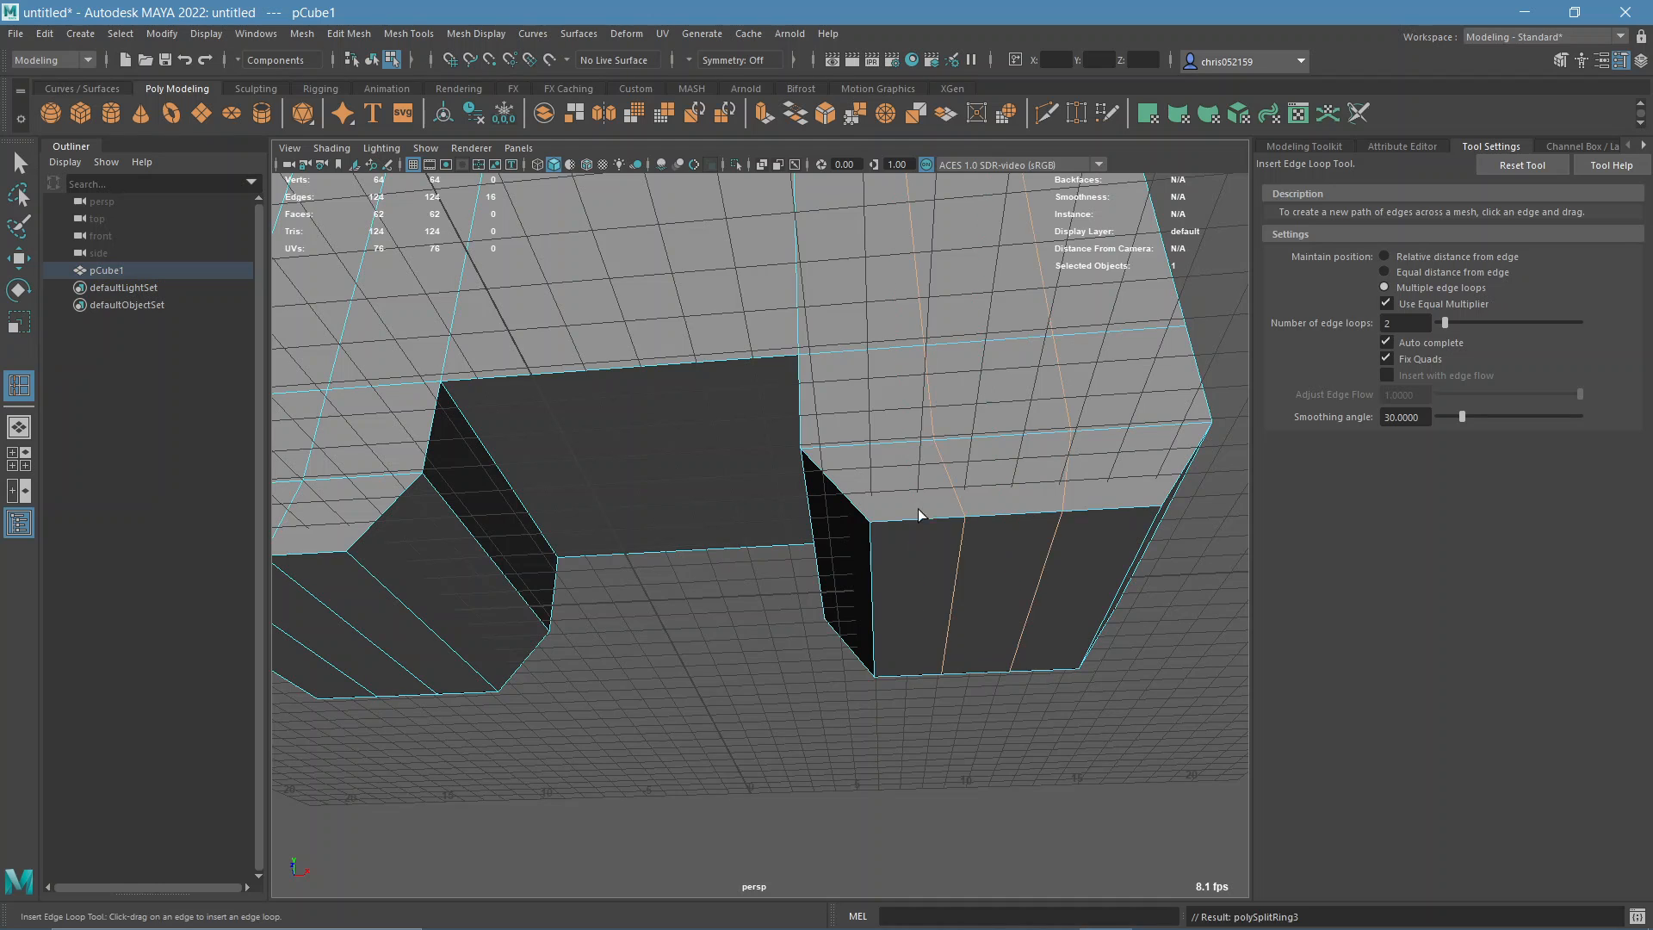
pyautogui.keyDown('alt'); pyautogui.moveTo(917, 510); pyautogui.dragTo(713, 393); pyautogui.keyUp('alt')
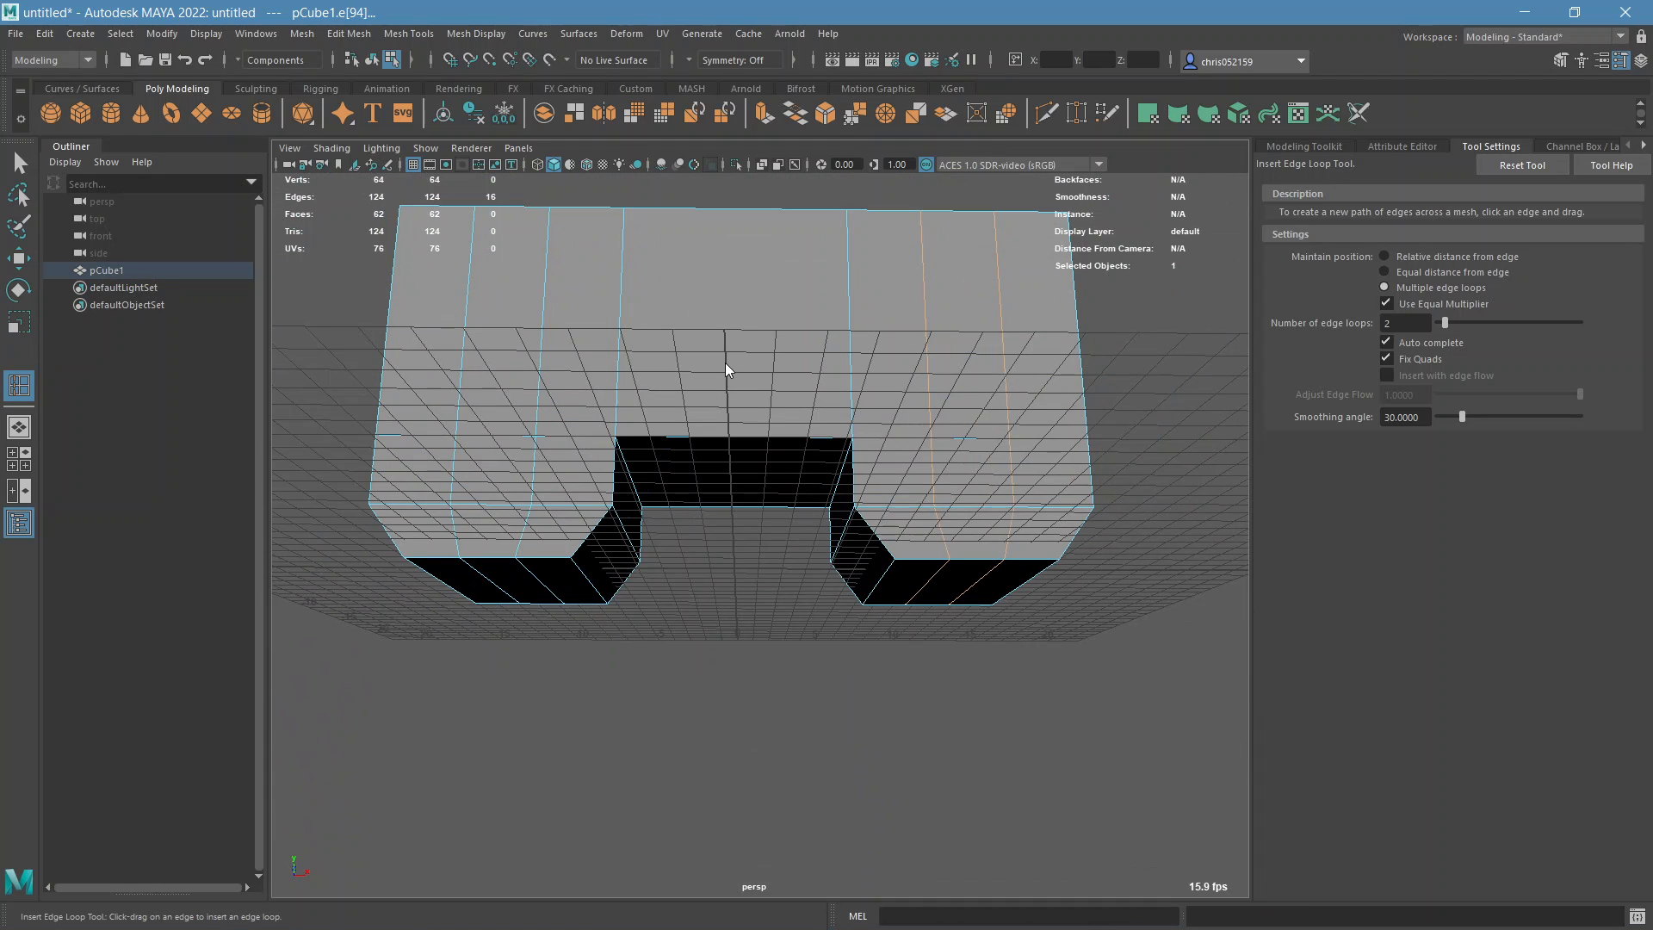
# - Return to object selection with the Move tool and hide the viewport grid
pyautogui.moveTo(724, 363); pyautogui.dragTo(783, 327, button='right')
pyautogui.press('w')
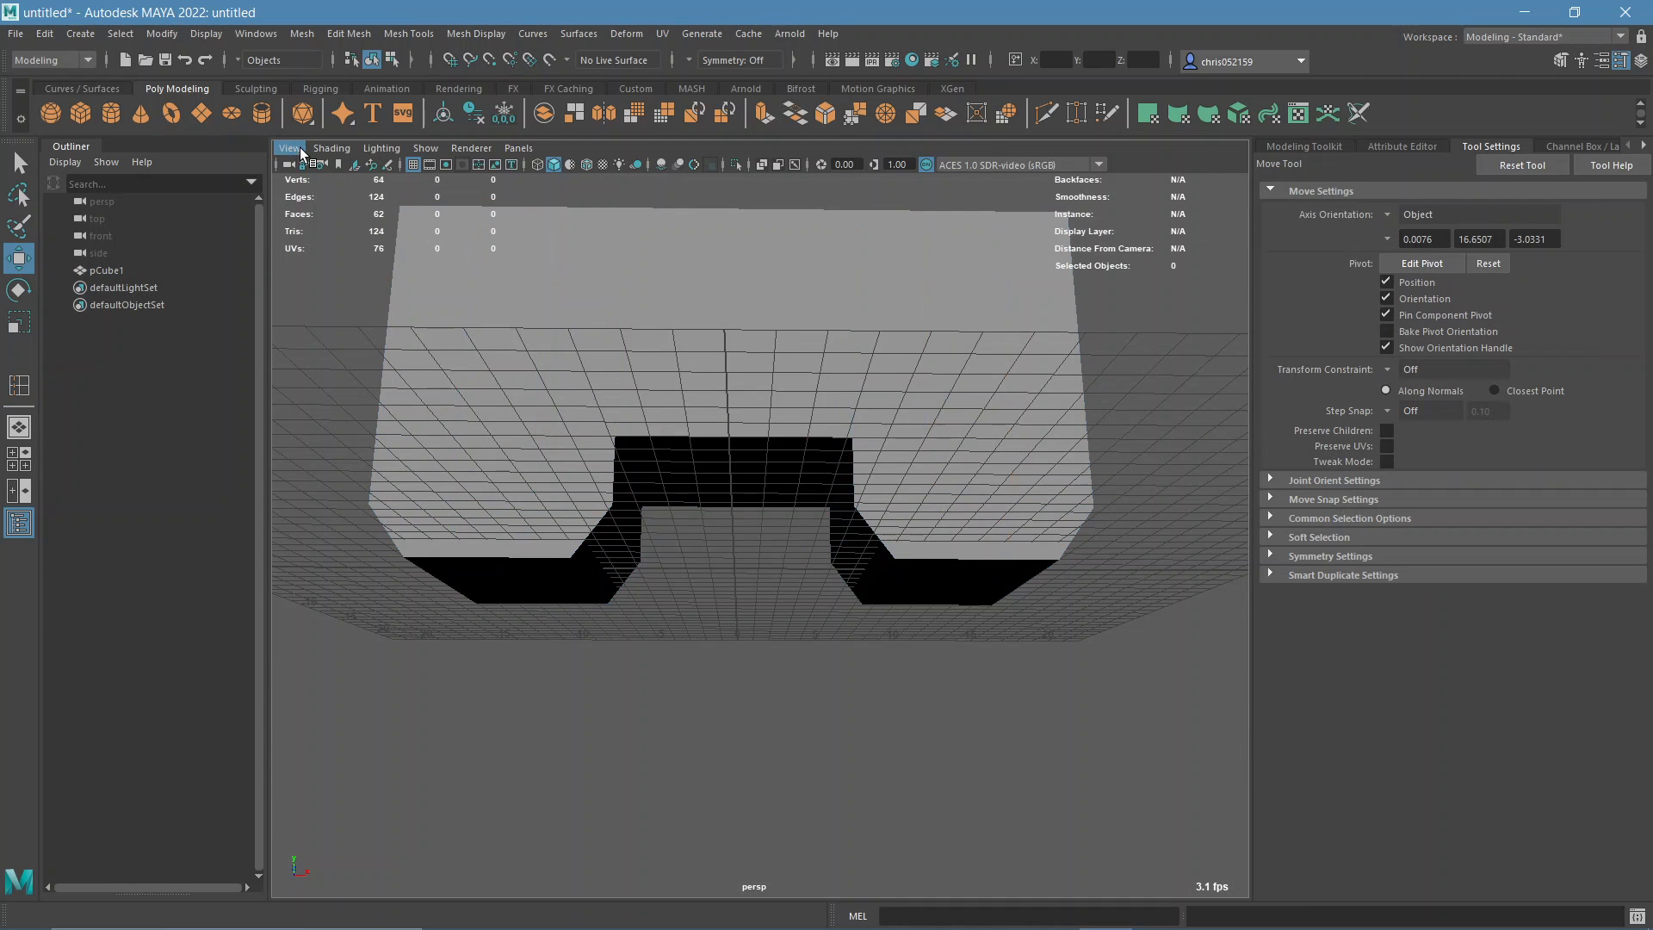
pyautogui.click(291, 149)
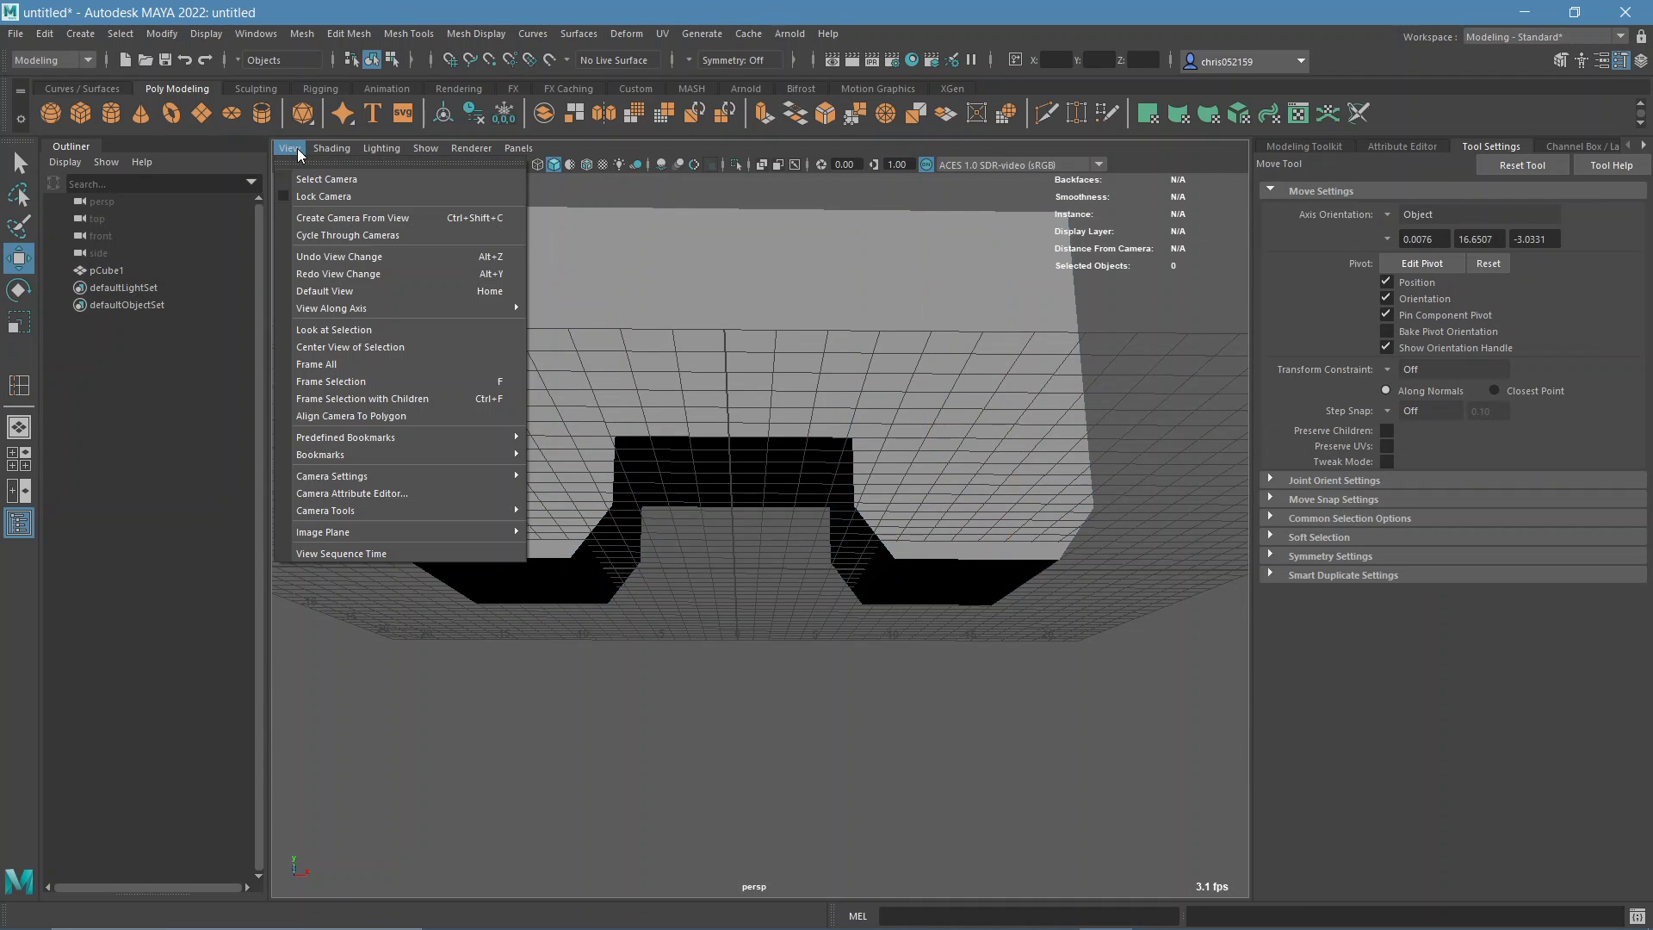
pyautogui.click(433, 150)
pyautogui.click(413, 164)
# - Lower the left leg's bottom edge on the inserted loop nearer the centre gap
pyautogui.keyDown('alt'); pyautogui.moveTo(673, 300); pyautogui.dragTo(546, 554); pyautogui.keyUp('alt')
pyautogui.click(666, 370)
pyautogui.moveTo(545, 438); pyautogui.dragTo(544, 370, button='right')
pyautogui.keyDown('alt'); pyautogui.moveTo(543, 458); pyautogui.dragTo(741, 476, button='middle'); pyautogui.keyUp('alt')
pyautogui.scroll(2, 678, 462)
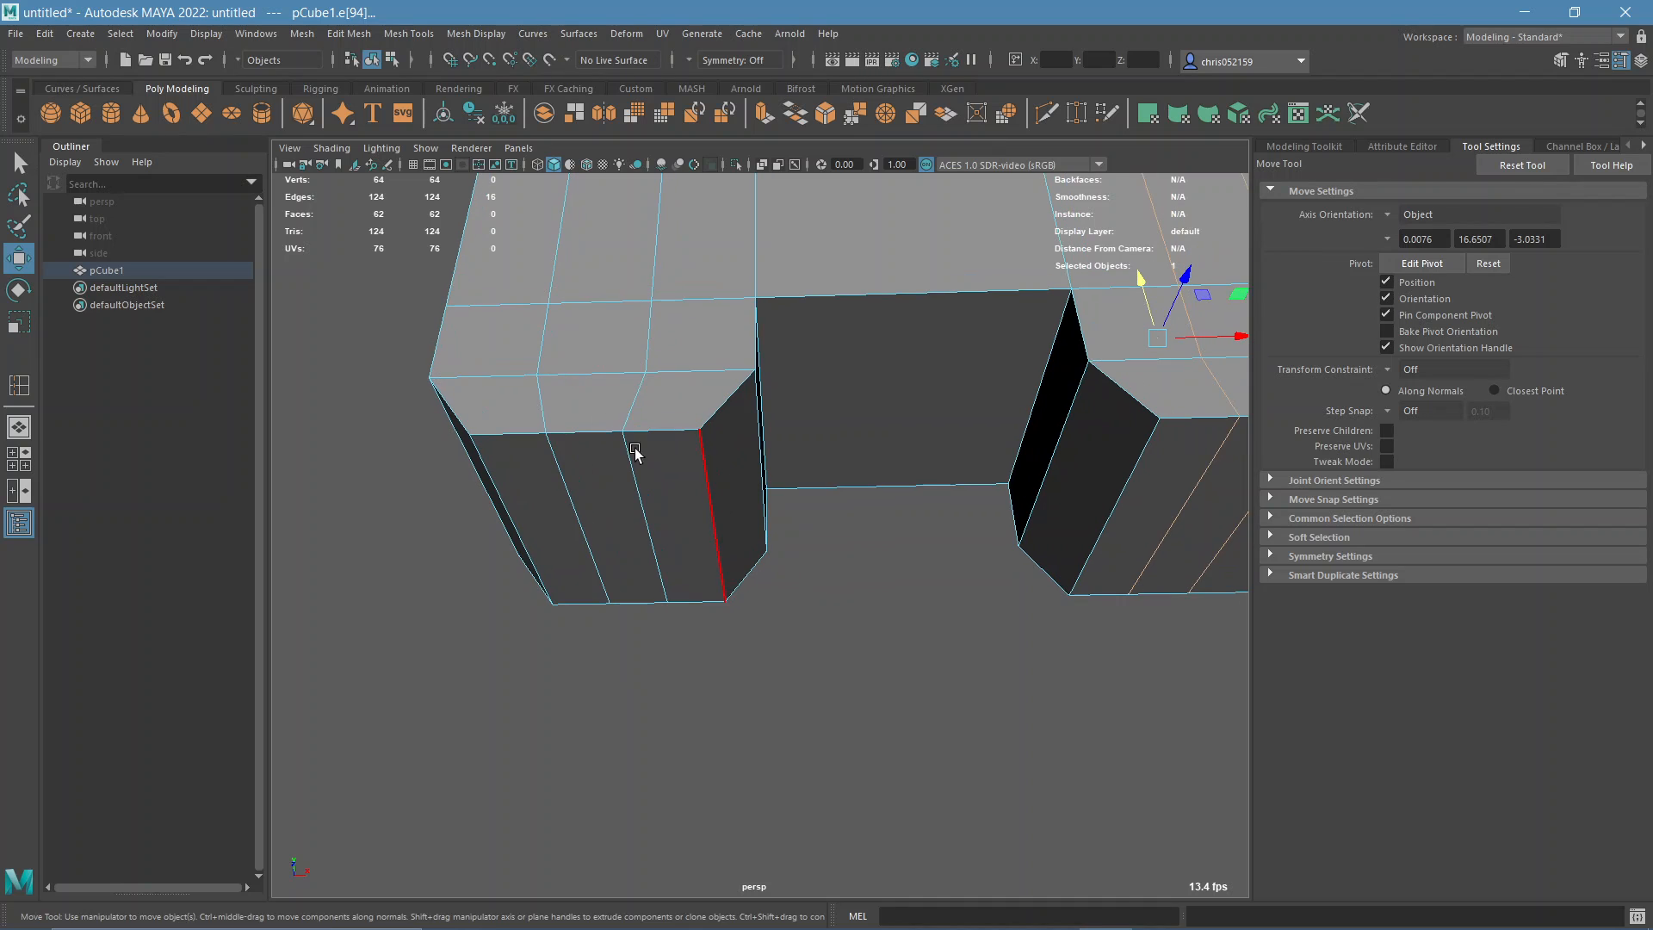
pyautogui.keyDown('alt'); pyautogui.moveTo(634, 452); pyautogui.dragTo(656, 505); pyautogui.keyUp('alt')
pyautogui.click(661, 546)
# - Lower the matching bottom edge under the right leg, on the inserted loop nearer the gap
pyautogui.keyDown('alt'); pyautogui.moveTo(893, 572); pyautogui.dragTo(1032, 499); pyautogui.keyUp('alt')
pyautogui.click(961, 471)
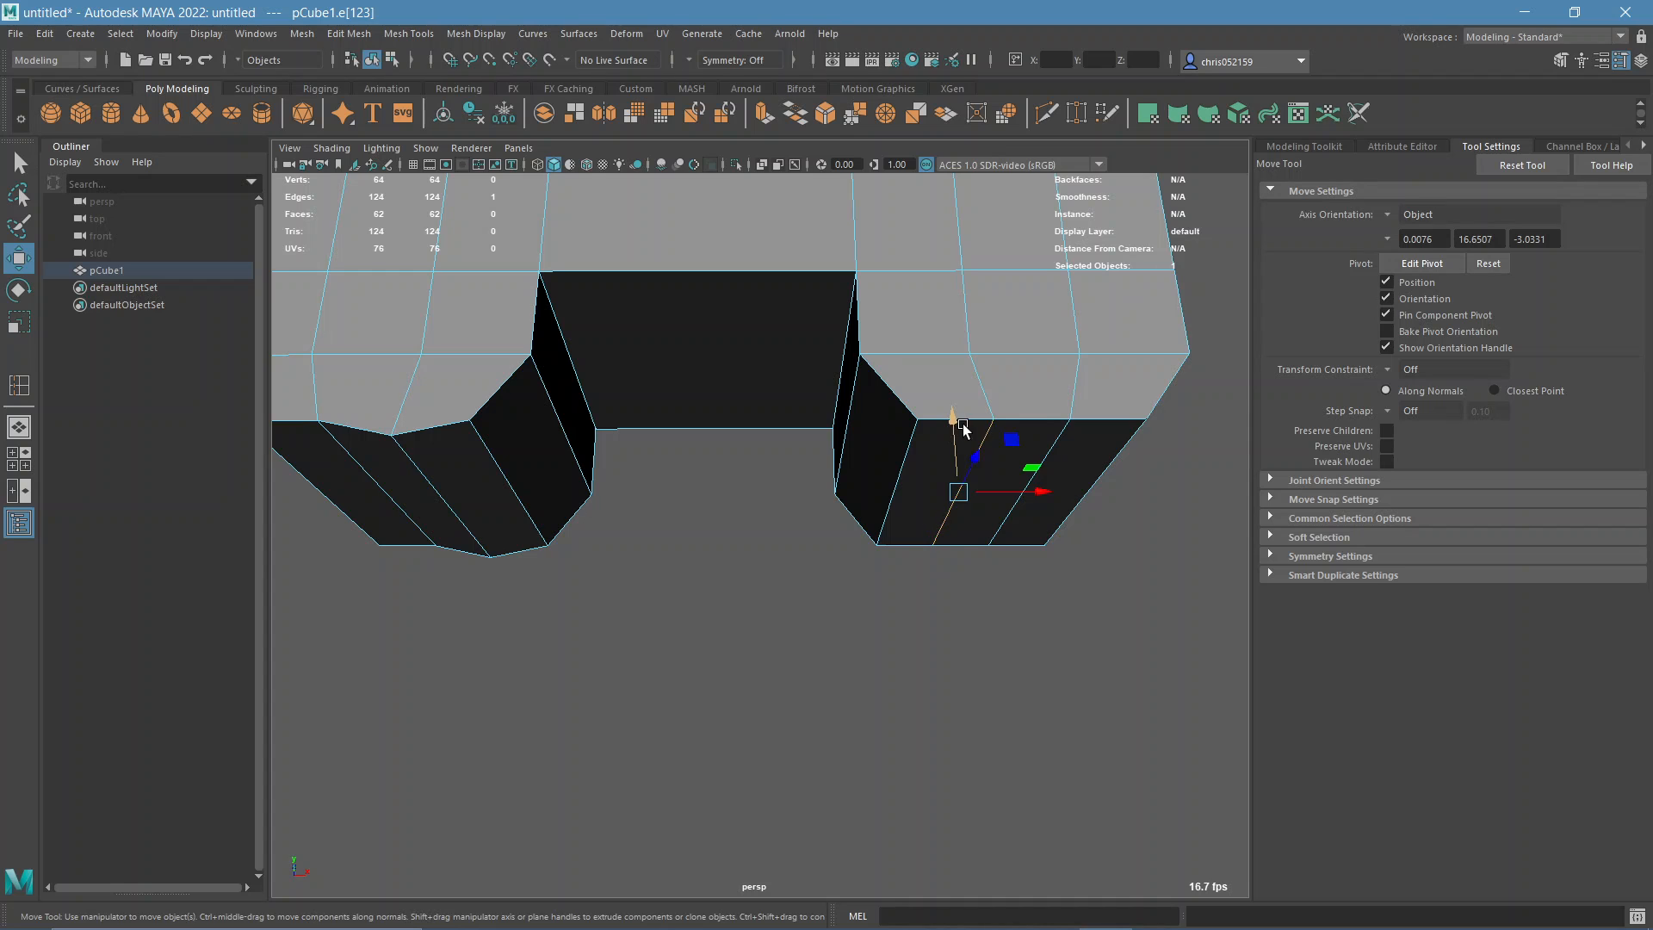
pyautogui.moveTo(963, 428); pyautogui.dragTo(1007, 471)
# - Snap the pivot of the lowered edge under the left leg to the front vertex directly above it on the same loop
pyautogui.keyDown('alt'); pyautogui.moveTo(726, 441); pyautogui.dragTo(761, 473); pyautogui.keyUp('alt')
pyautogui.keyDown('alt'); pyautogui.moveTo(612, 544); pyautogui.dragTo(775, 362); pyautogui.keyUp('alt')
pyautogui.click(667, 525)
pyautogui.moveTo(757, 411); pyautogui.dragTo(756, 367, button='right')
pyautogui.keyDown('alt'); pyautogui.moveTo(757, 367); pyautogui.dragTo(790, 492); pyautogui.keyUp('alt')
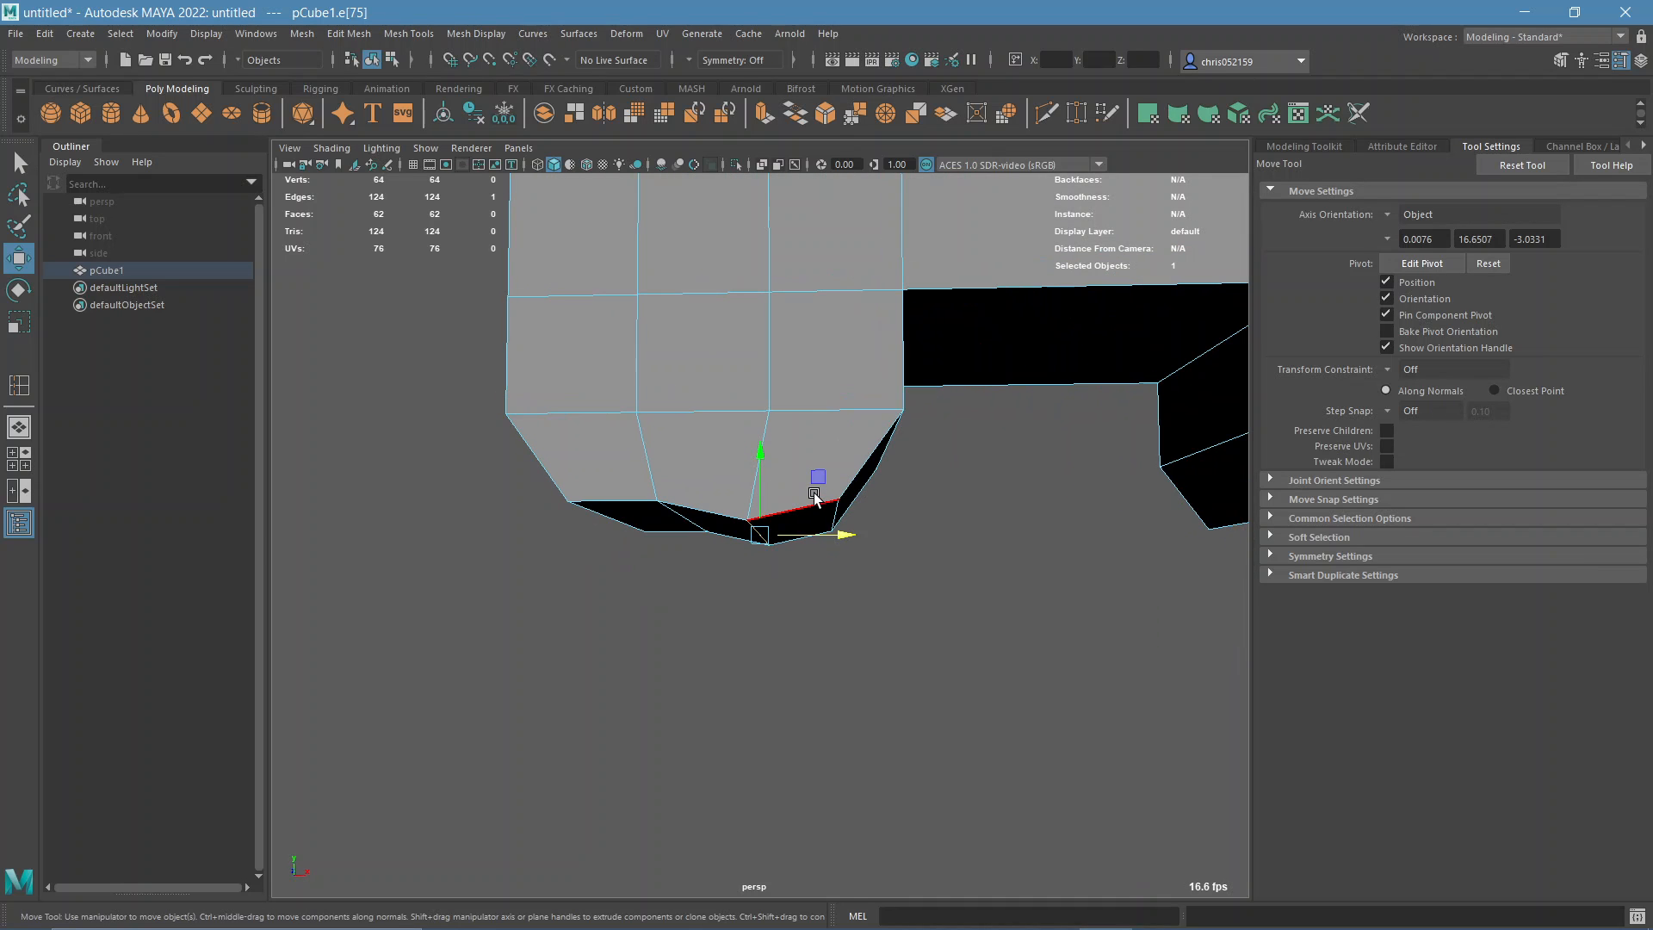
pyautogui.press('d')
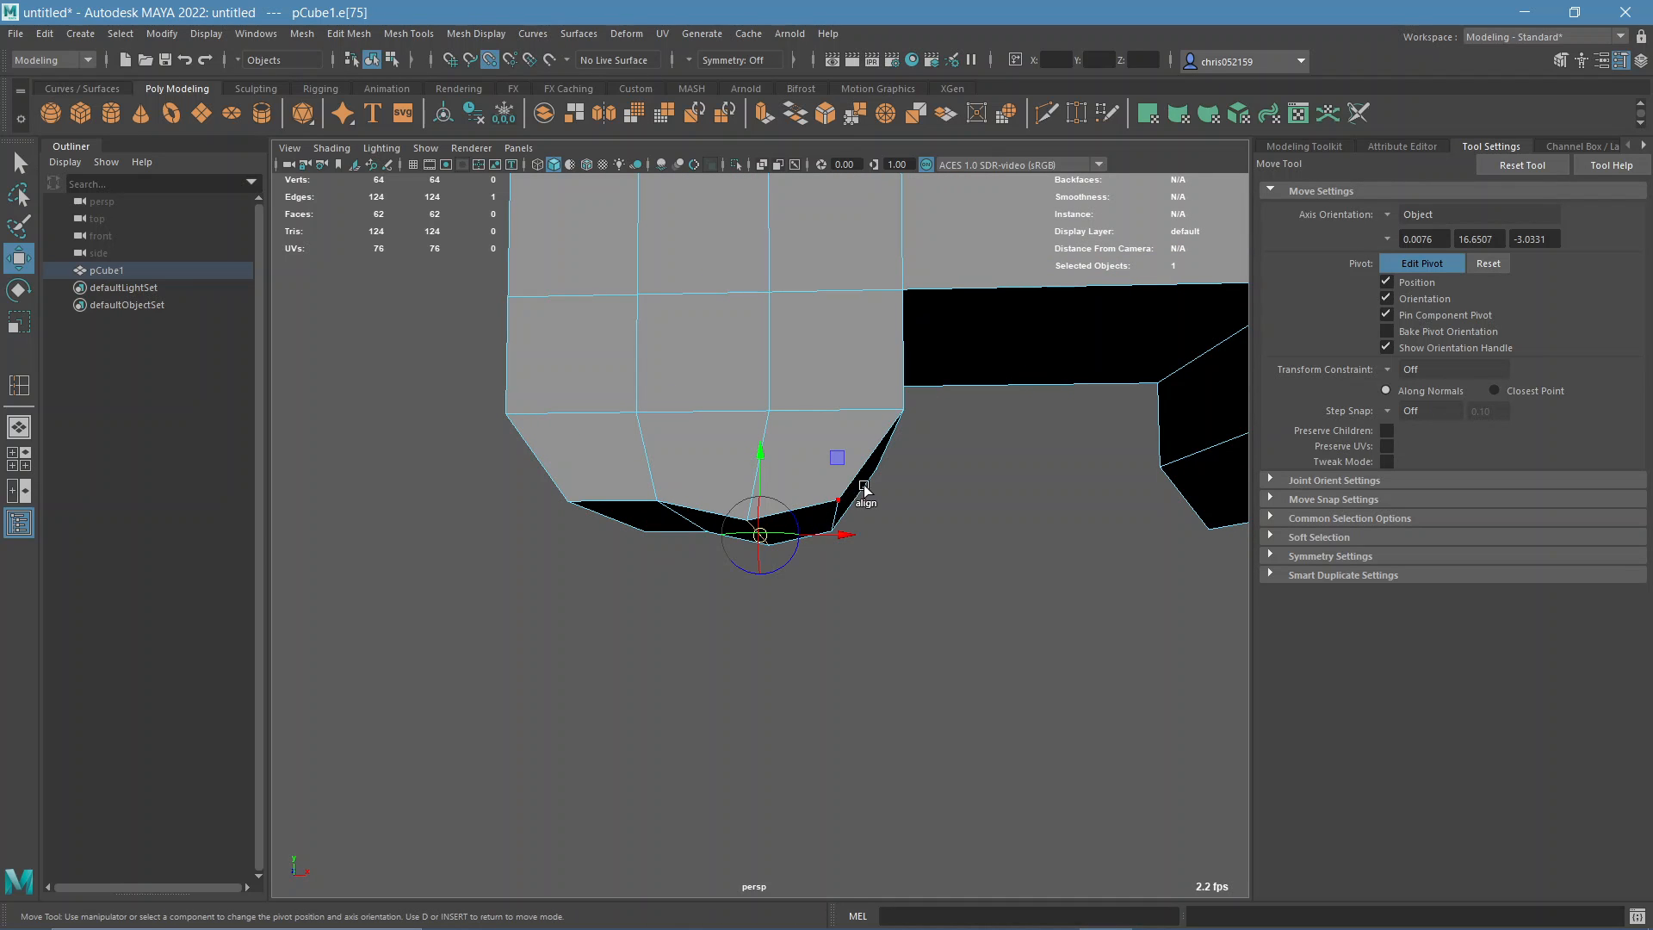
pyautogui.press('d')
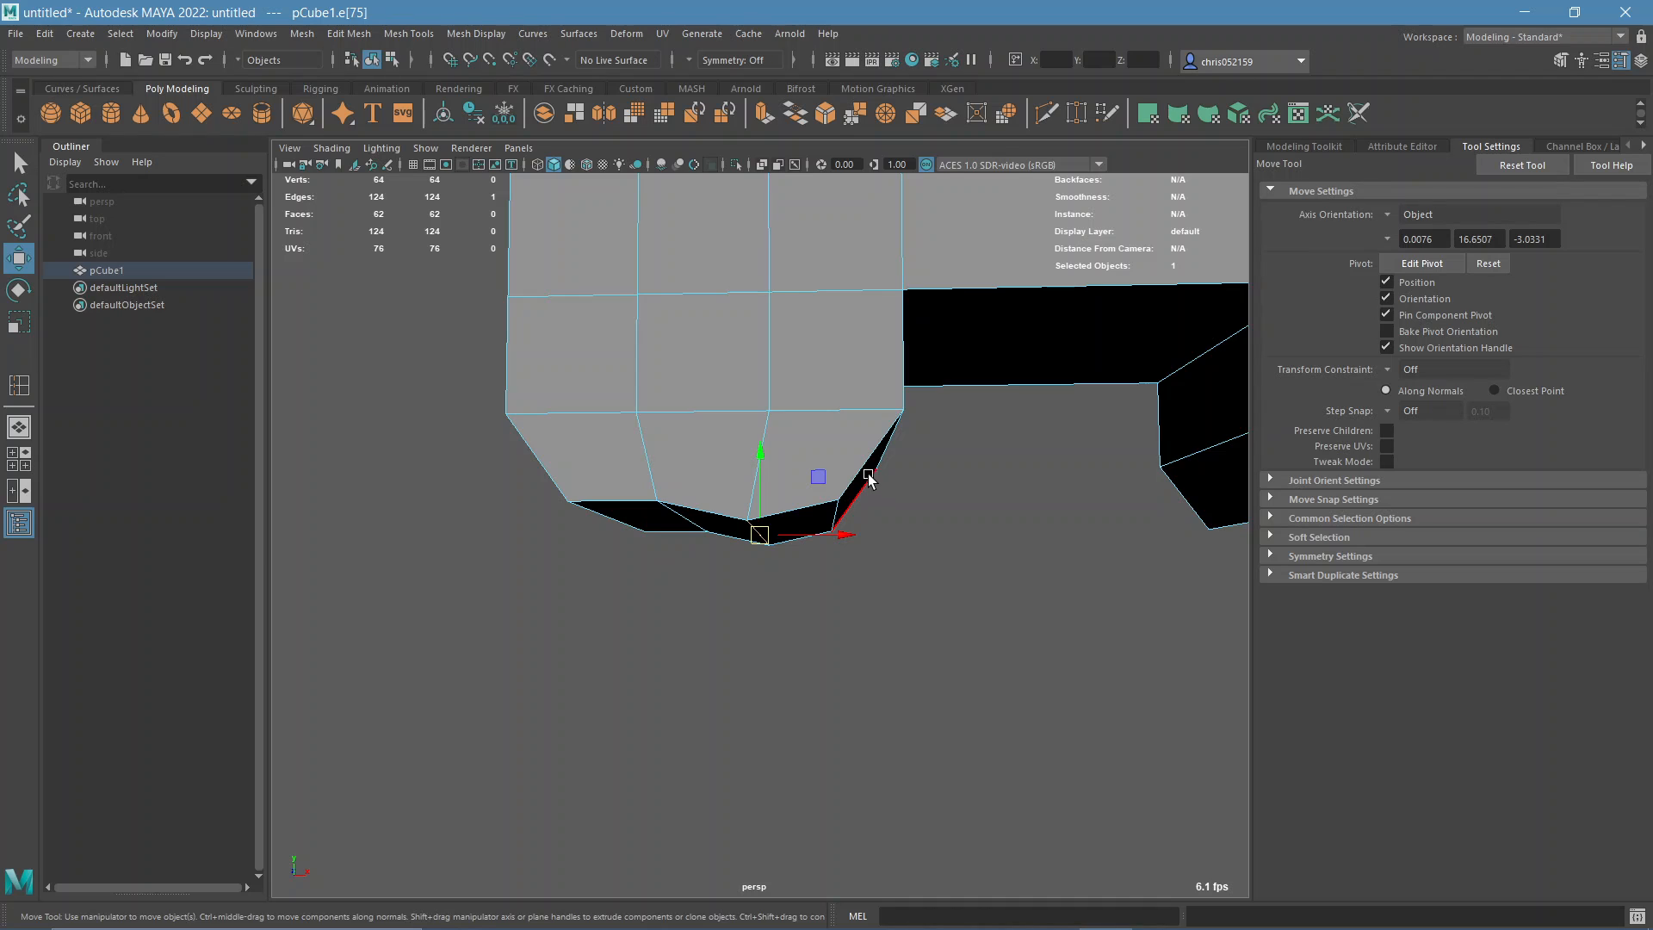
pyautogui.keyDown('alt'); pyautogui.moveTo(869, 478); pyautogui.dragTo(822, 497); pyautogui.keyUp('alt')
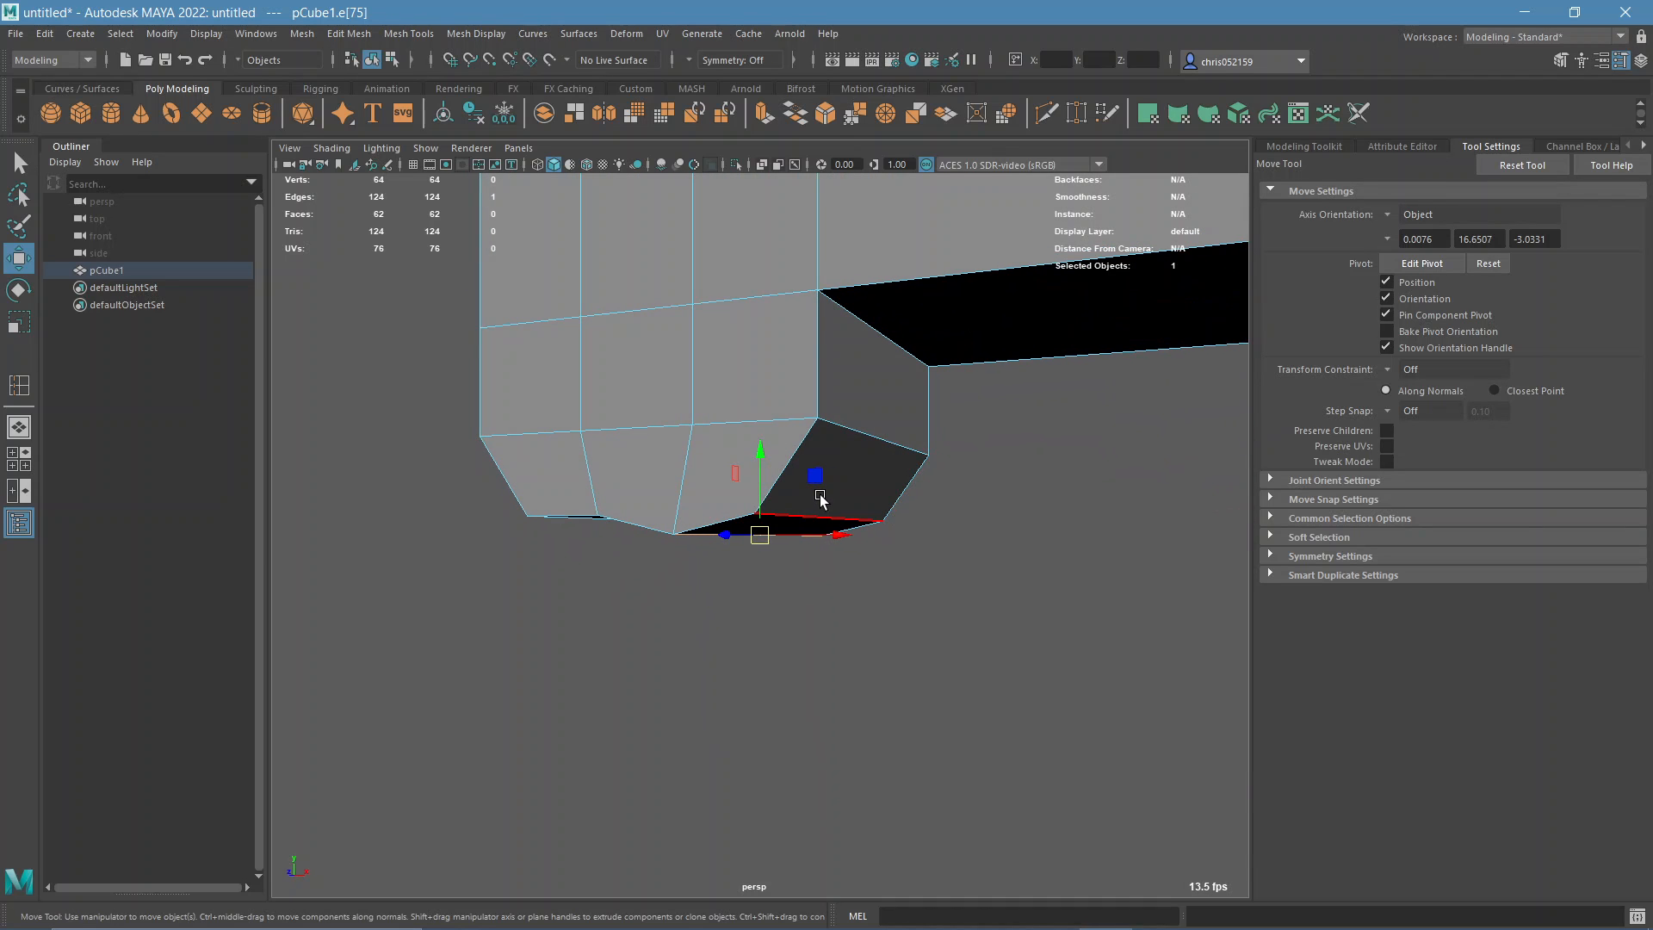
pyautogui.press('d')
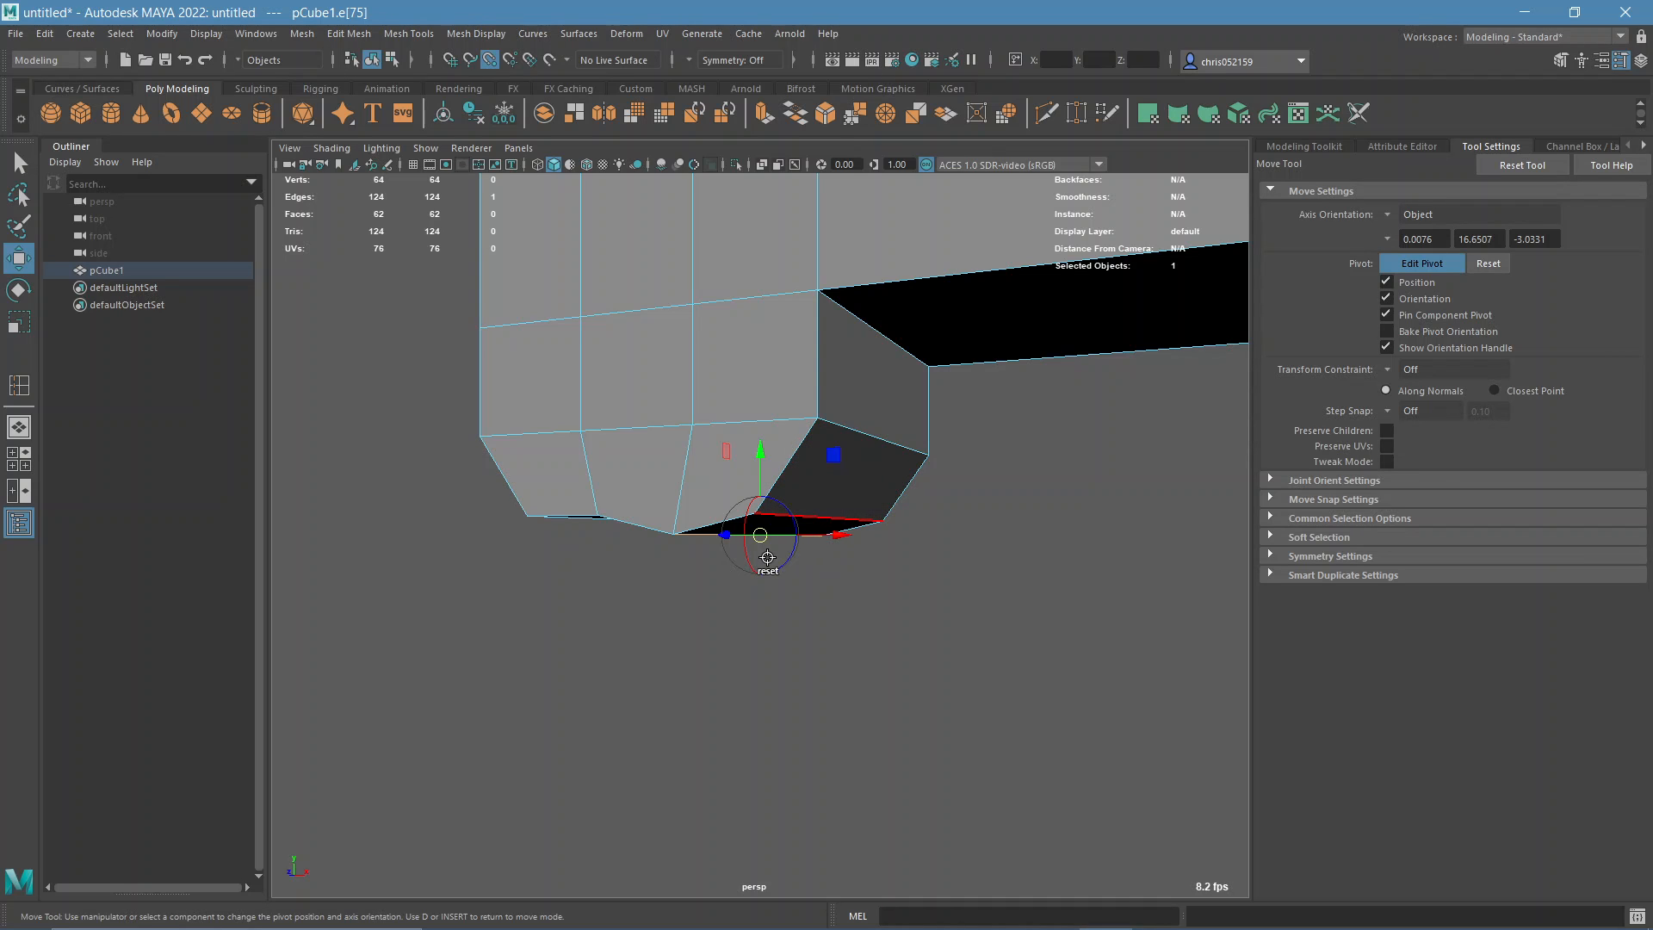
pyautogui.keyDown('alt'); pyautogui.moveTo(863, 553); pyautogui.dragTo(848, 572); pyautogui.keyUp('alt')
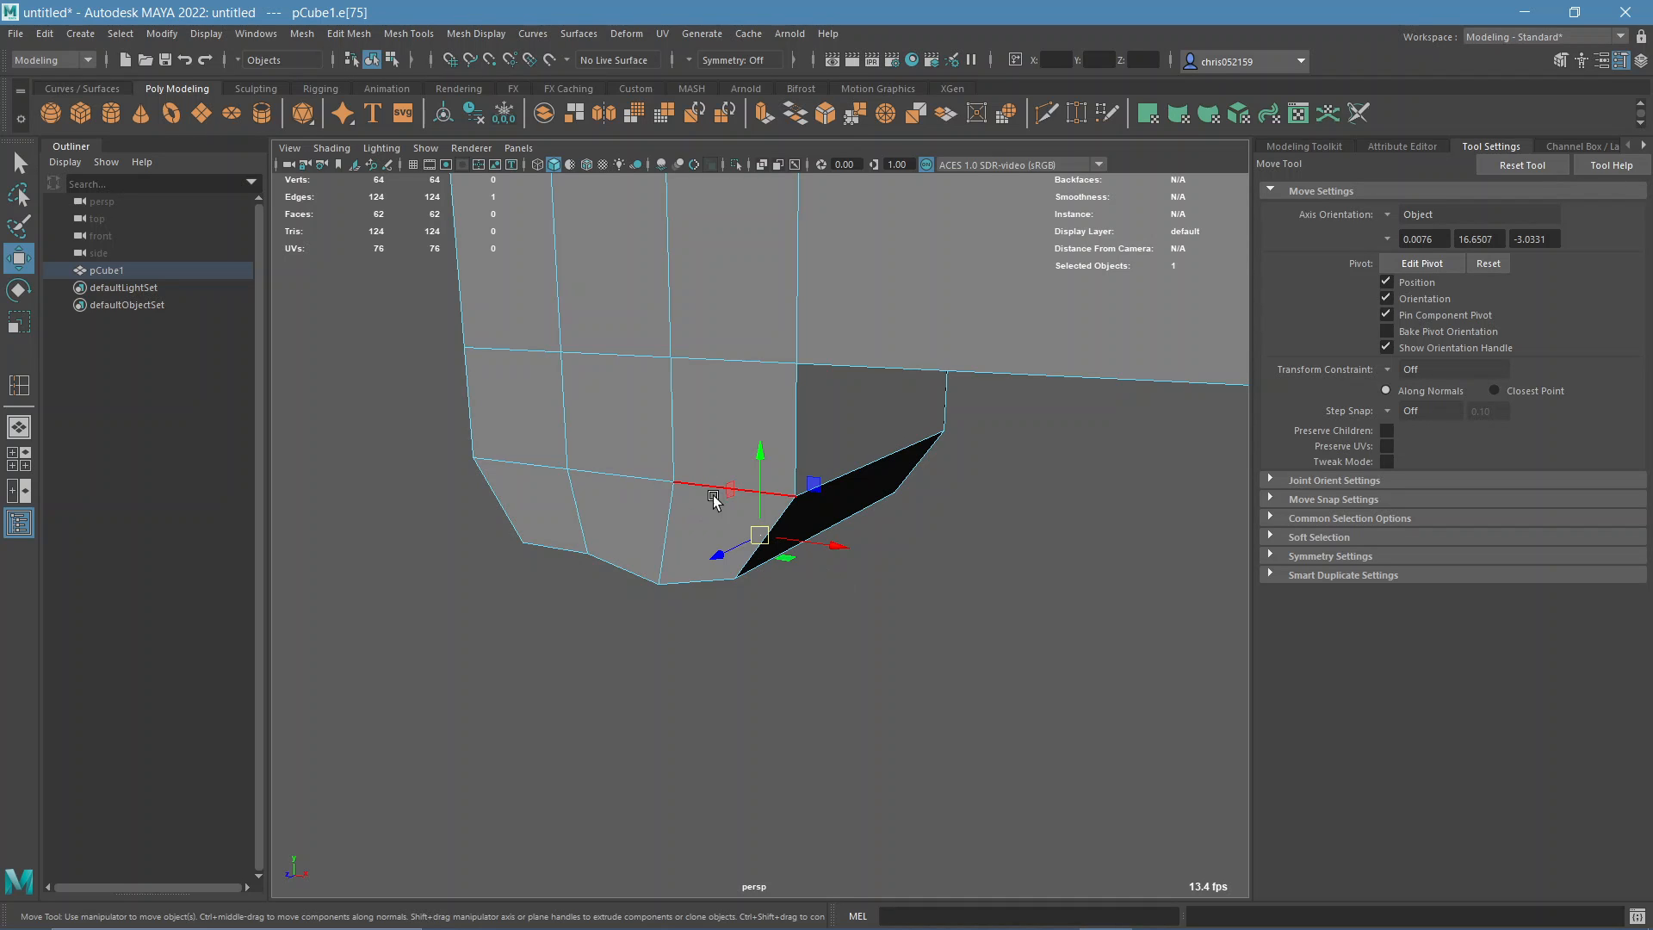
pyautogui.hotkey('d', 'v')
pyautogui.moveTo(764, 537); pyautogui.dragTo(683, 497)
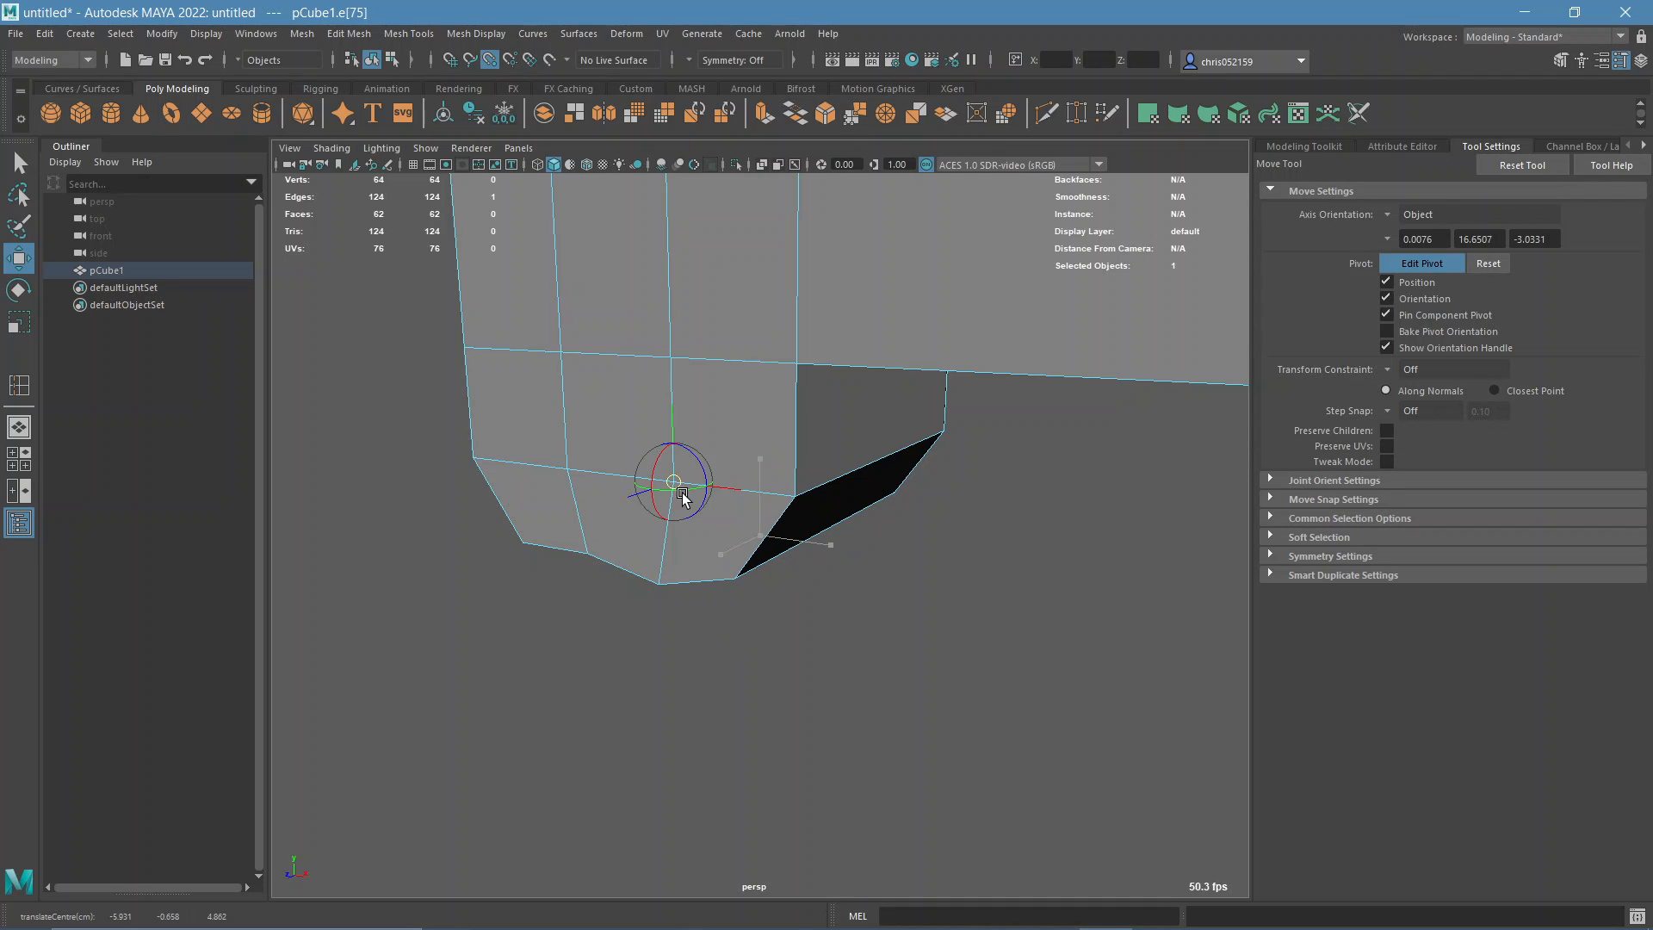
pyautogui.keyDown('alt'); pyautogui.moveTo(786, 480); pyautogui.dragTo(741, 529); pyautogui.keyUp('alt')
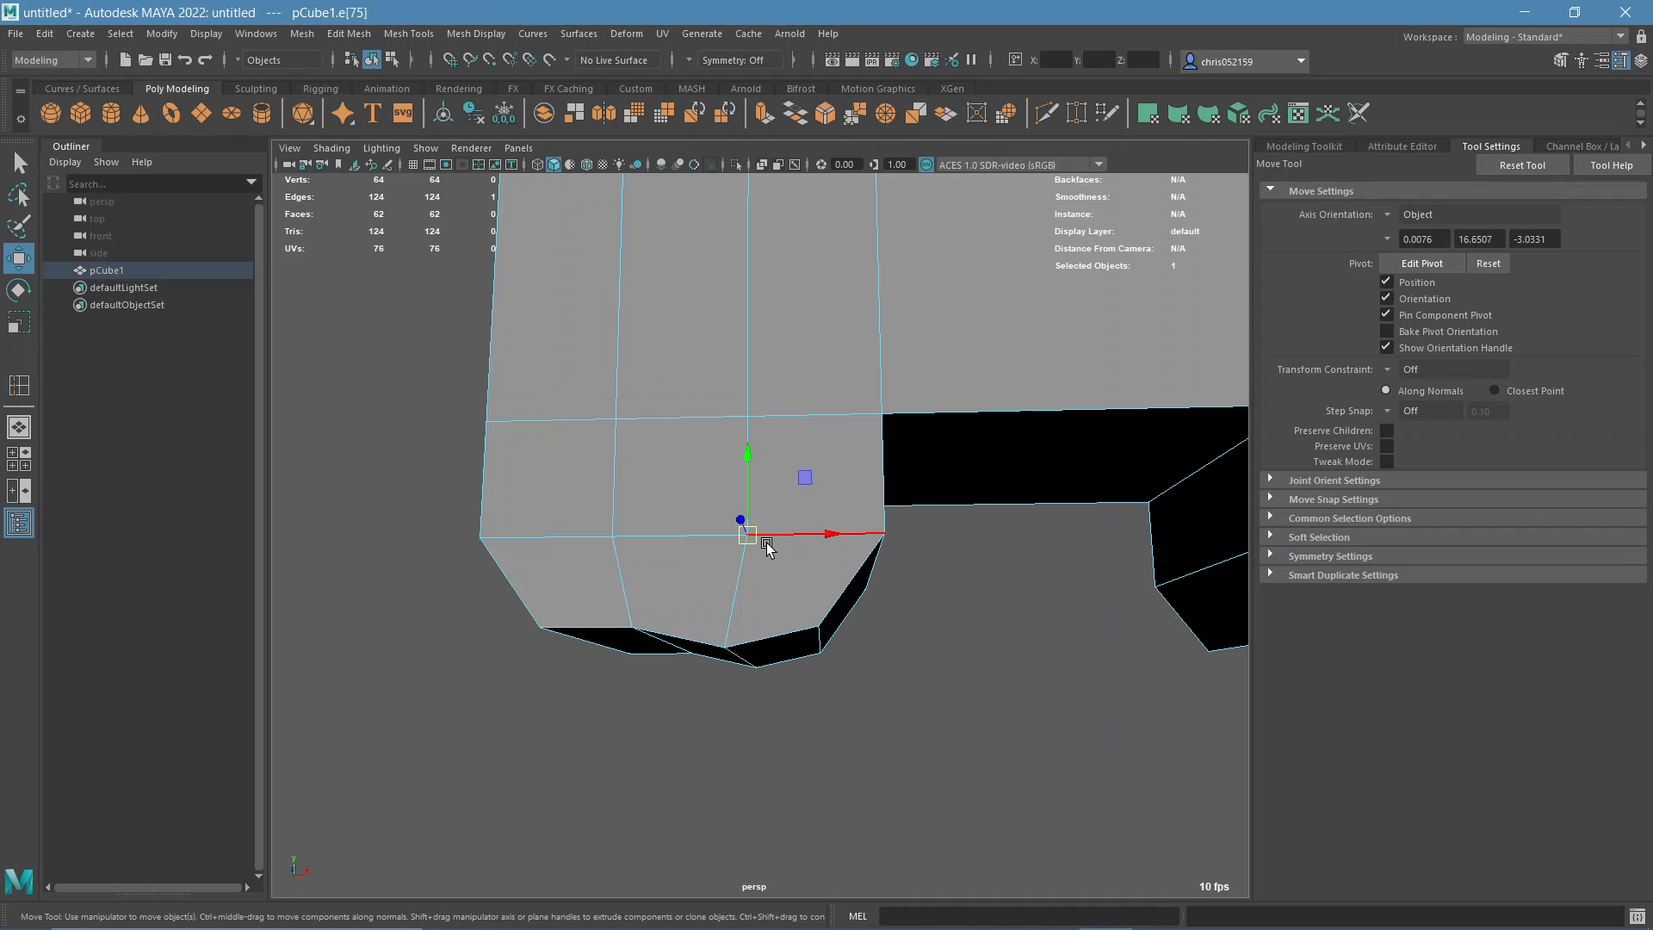
# - Scale the lowered left-leg edge flat along X about its custom pivot so it lines up with the vertex above
pyautogui.press('r')
pyautogui.keyDown('alt'); pyautogui.moveTo(819, 528); pyautogui.dragTo(616, 506); pyautogui.keyUp('alt')
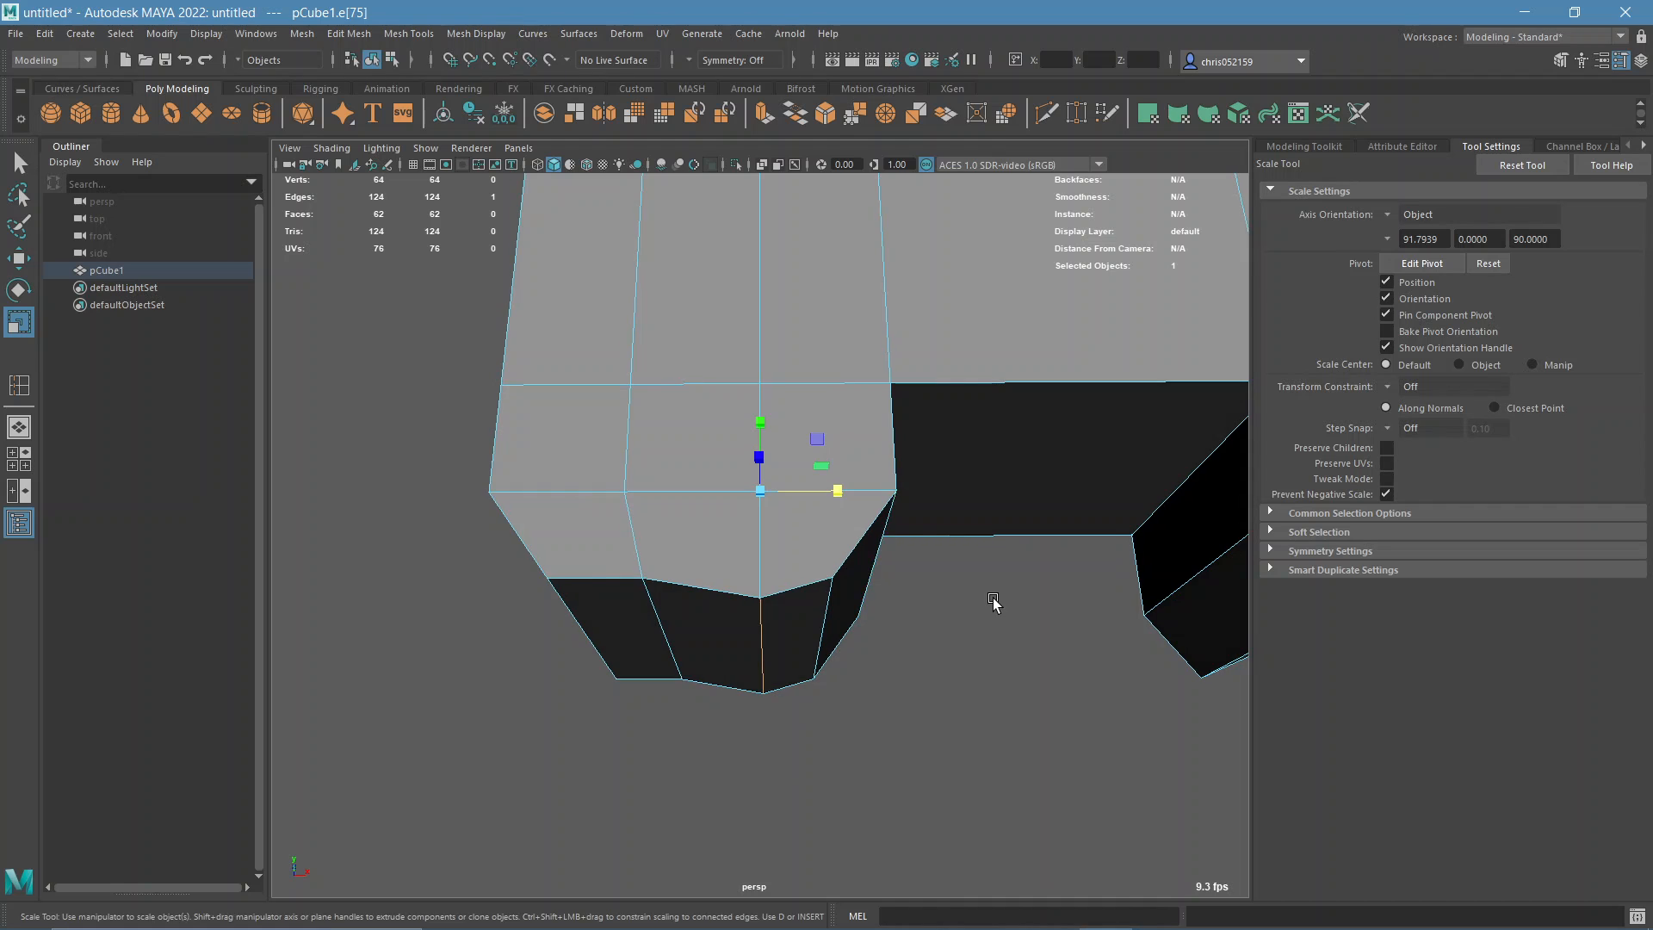
pyautogui.keyDown('alt'); pyautogui.moveTo(989, 601); pyautogui.dragTo(799, 578); pyautogui.keyUp('alt')
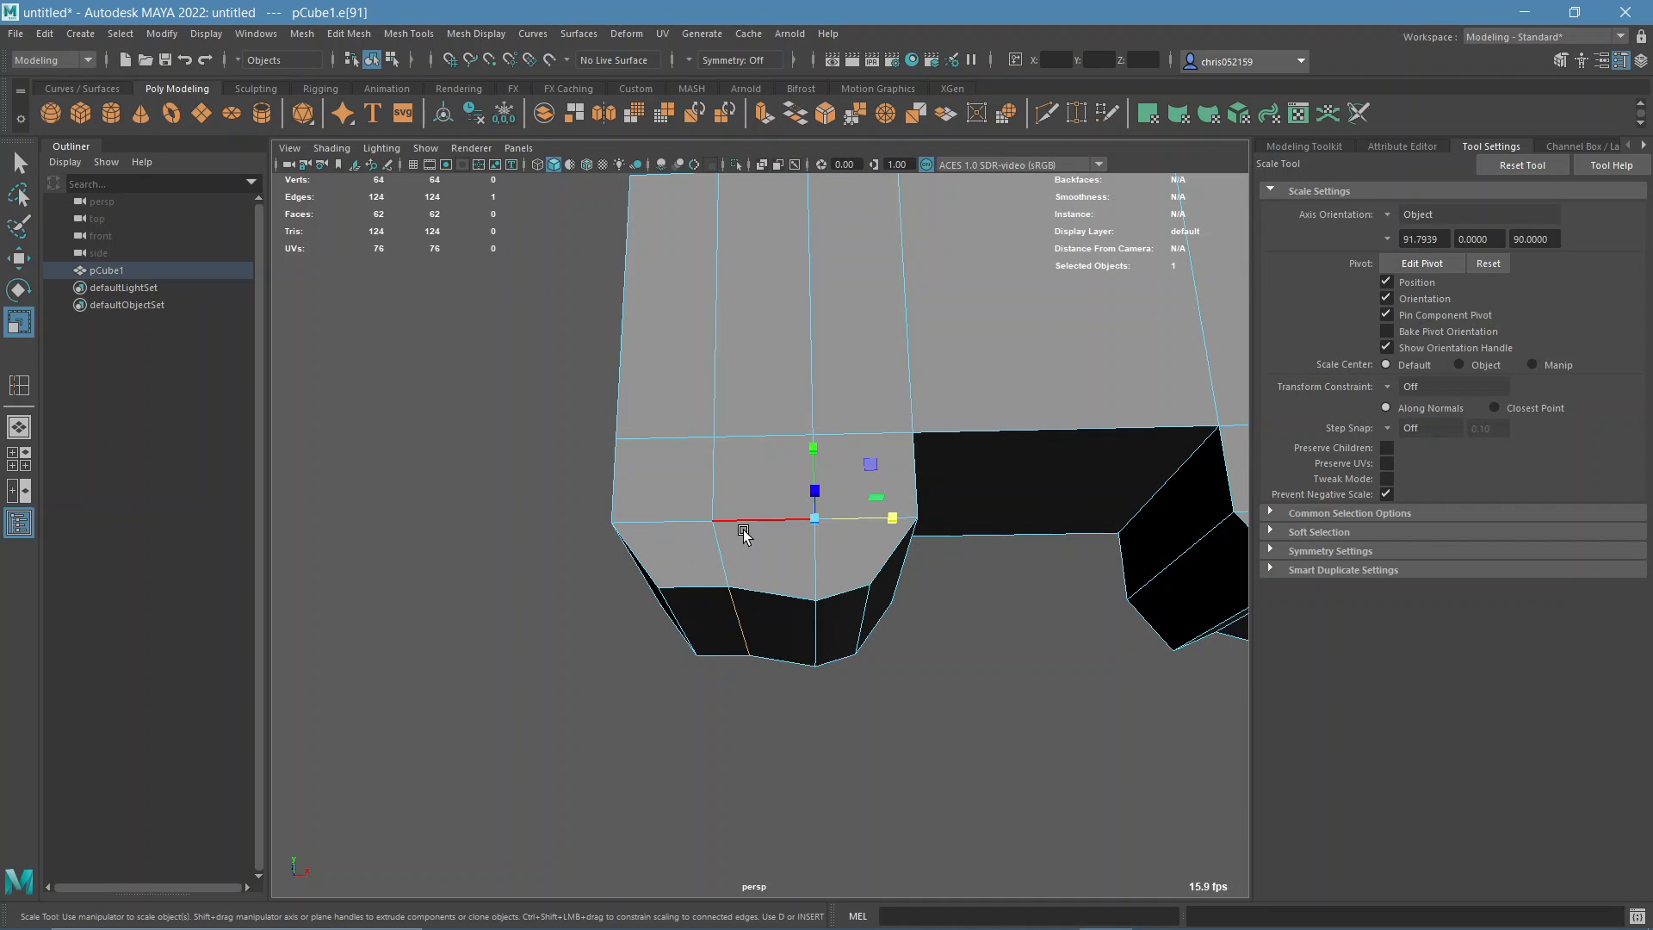
# - Snap the pivot of the left leg's outer loop bottom edge to the front vertex directly above, and scale the edge flat along X
pyautogui.press('d')
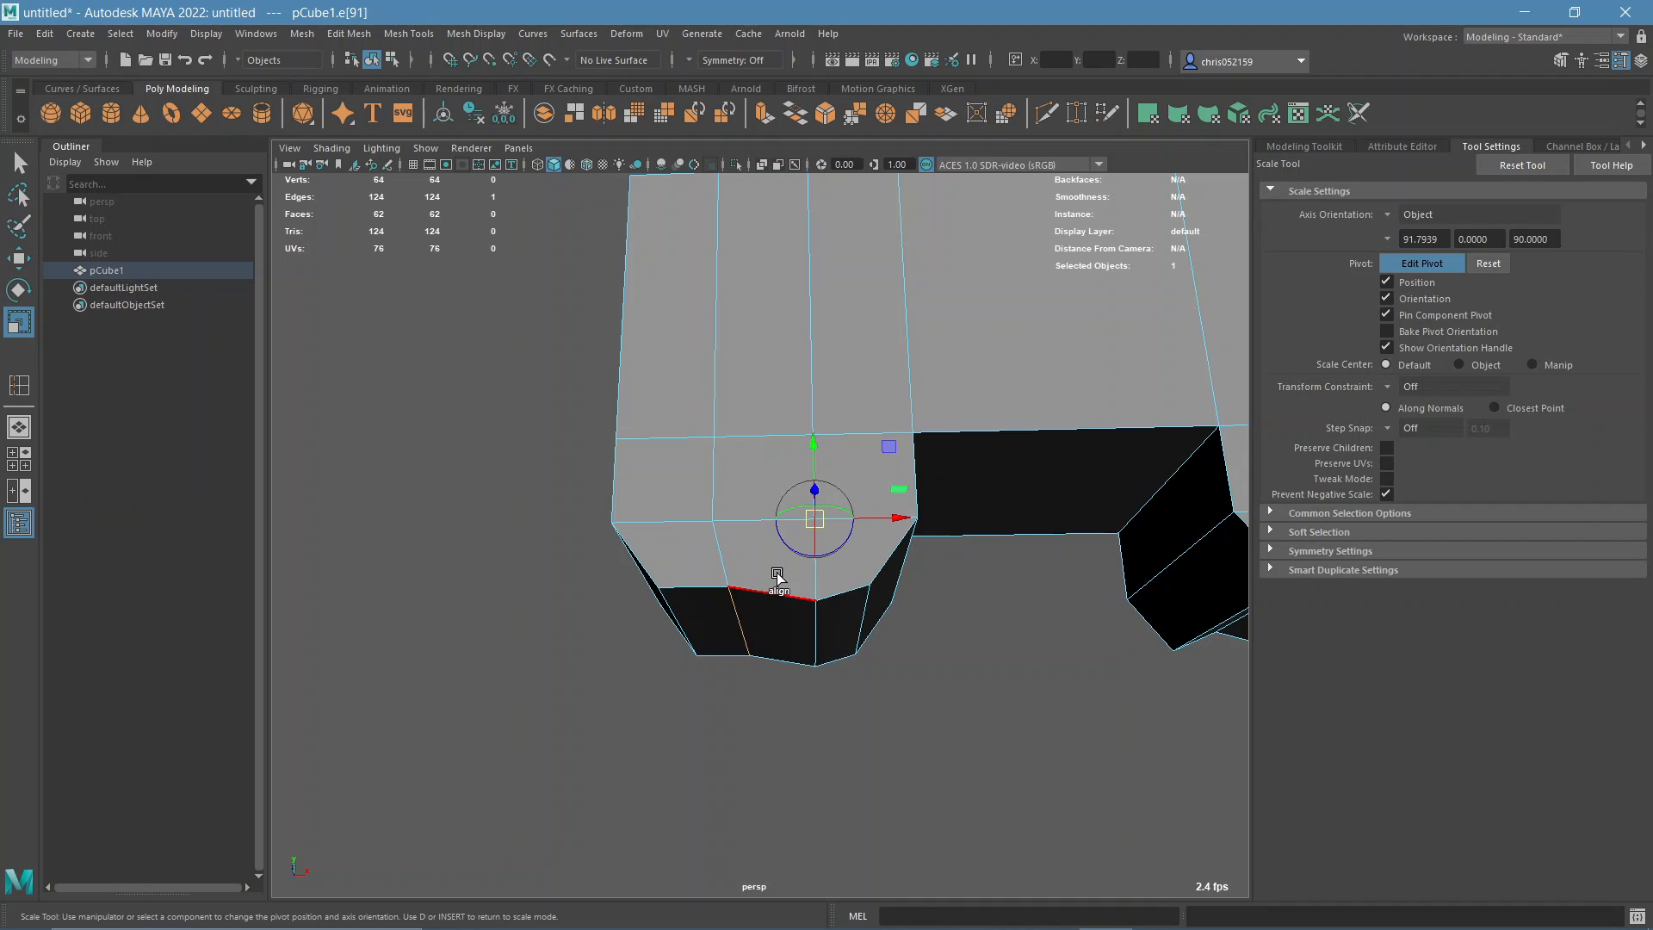
pyautogui.moveTo(817, 520); pyautogui.dragTo(713, 524)
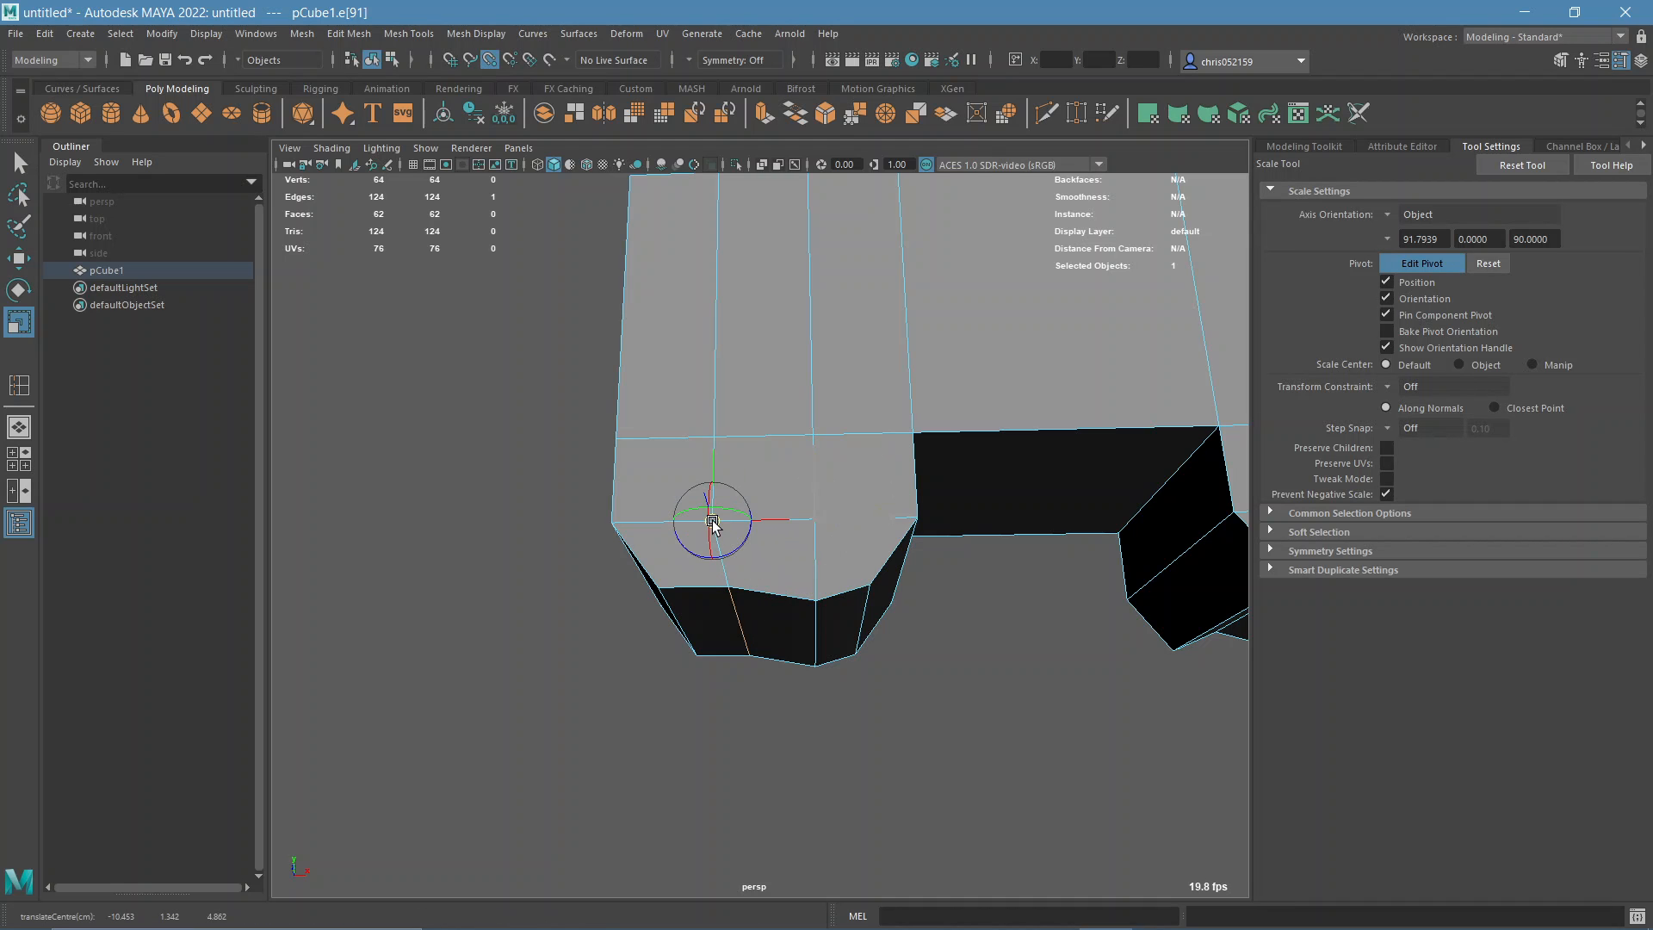
pyautogui.keyDown('alt'); pyautogui.moveTo(831, 526); pyautogui.dragTo(633, 551); pyautogui.keyUp('alt')
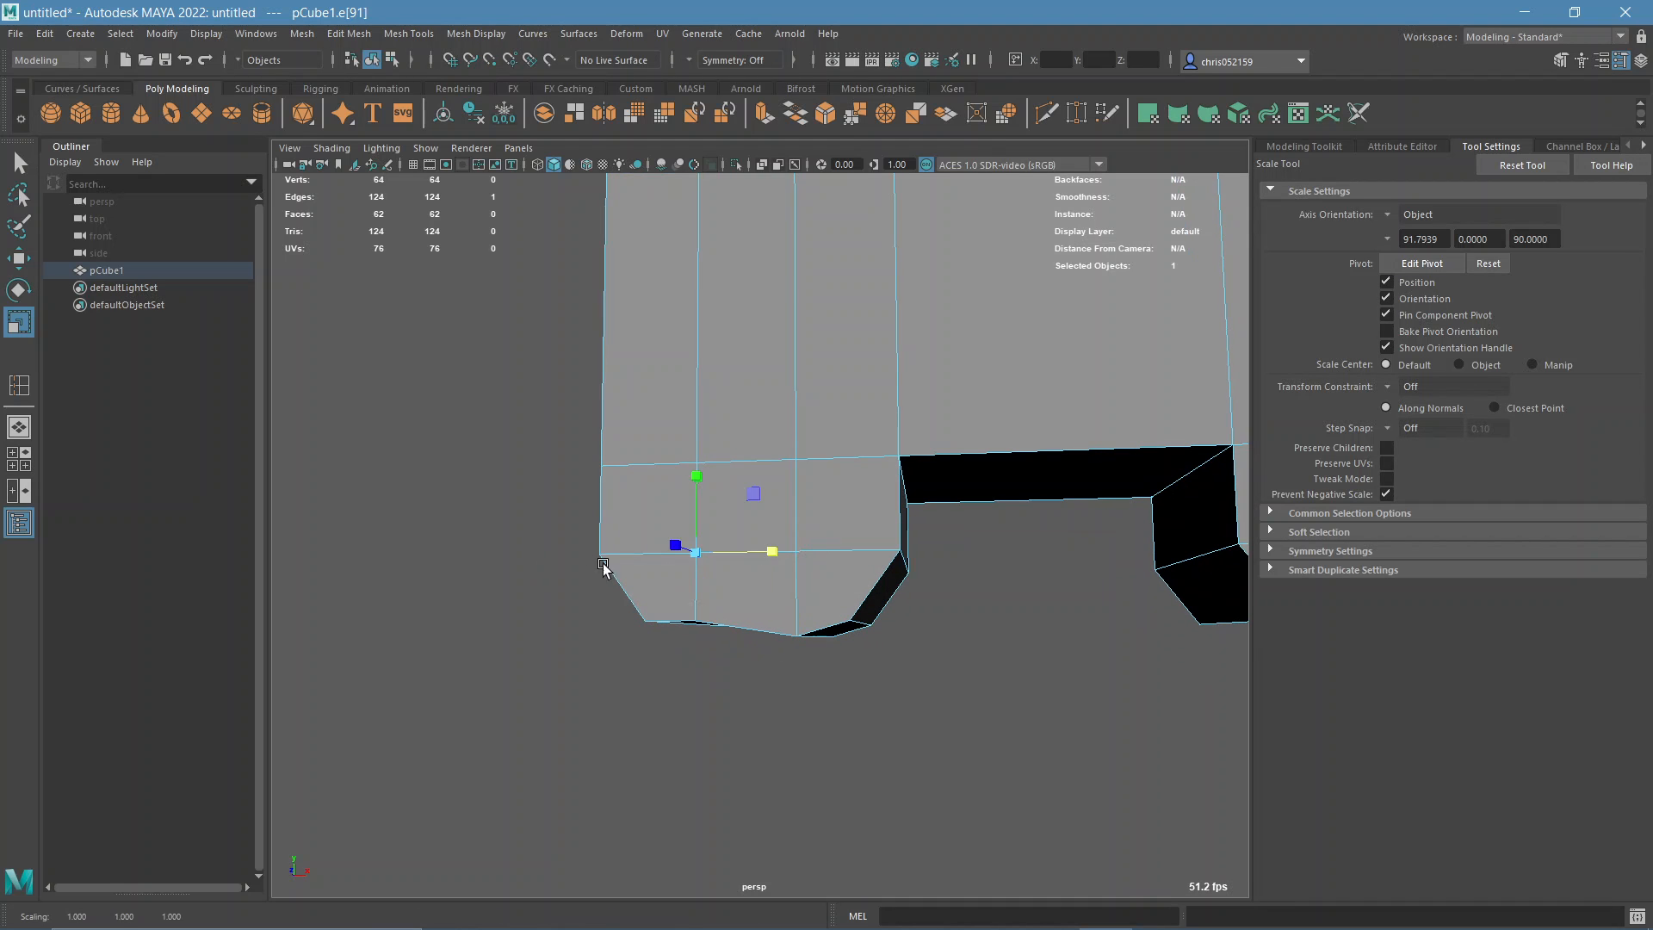
# - Snap the pivot of the right leg's lowered loop edge nearer the gap to the front vertex directly above it
pyautogui.keyDown('alt'); pyautogui.moveTo(981, 621); pyautogui.dragTo(959, 571); pyautogui.keyUp('alt')
pyautogui.keyDown('alt'); pyautogui.moveTo(959, 571); pyautogui.dragTo(572, 602, button='middle'); pyautogui.keyUp('alt')
pyautogui.keyDown('alt'); pyautogui.moveTo(856, 619); pyautogui.dragTo(893, 584); pyautogui.keyUp('alt')
pyautogui.press('d')
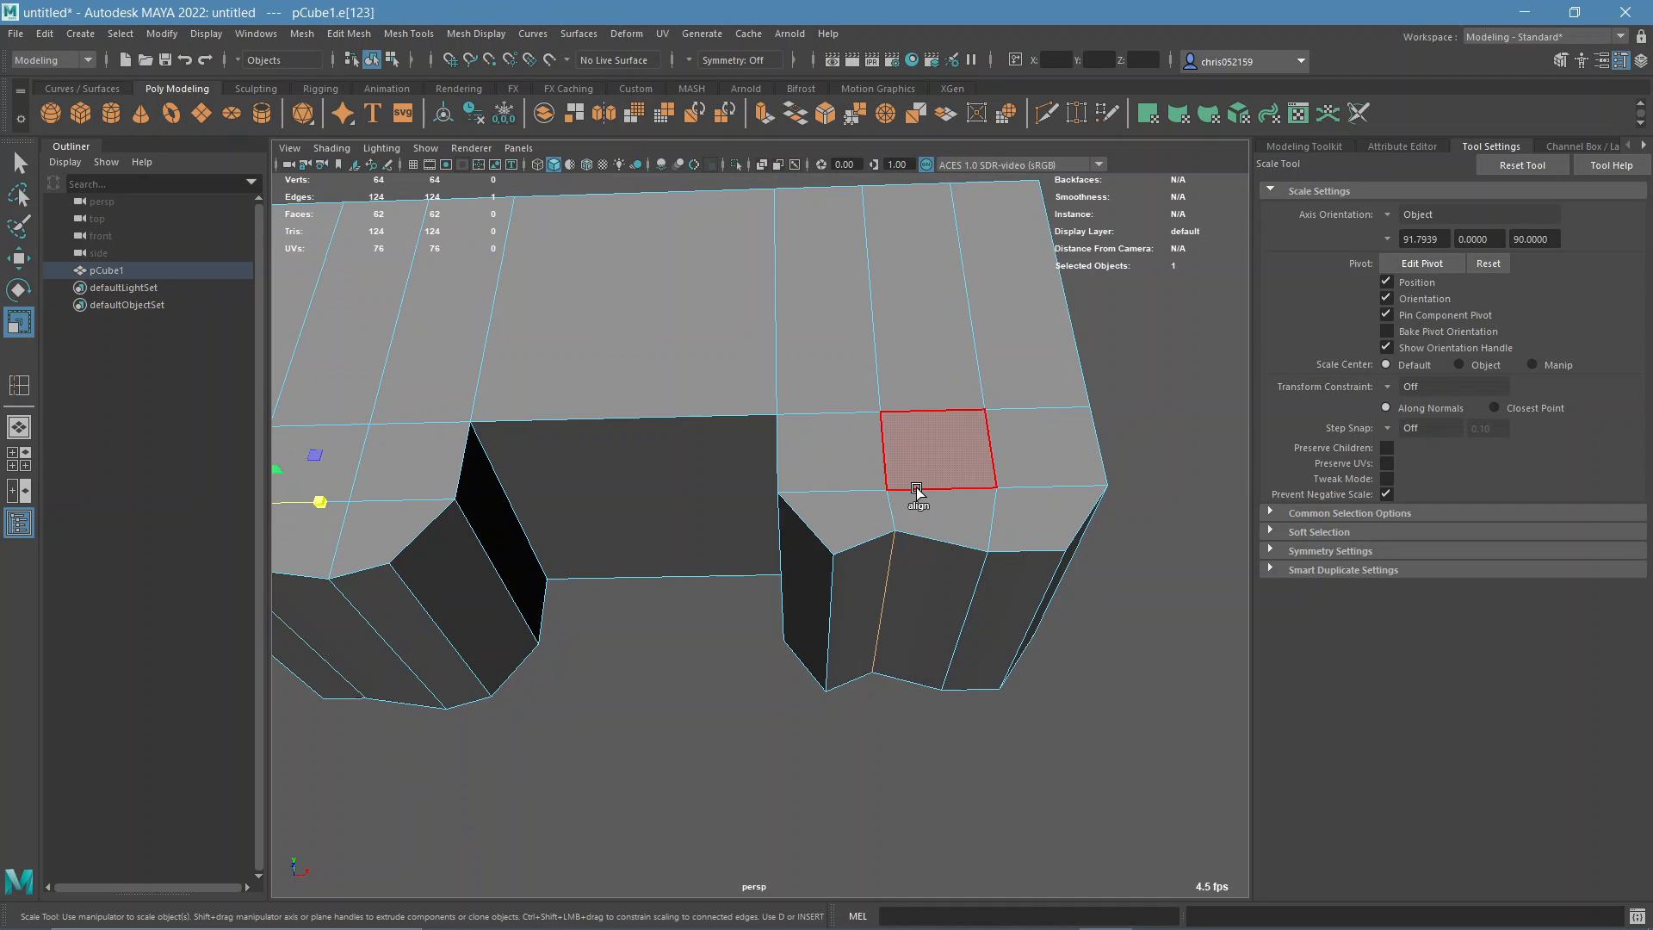
pyautogui.scroll(-2, 397, 518)
pyautogui.press('v')
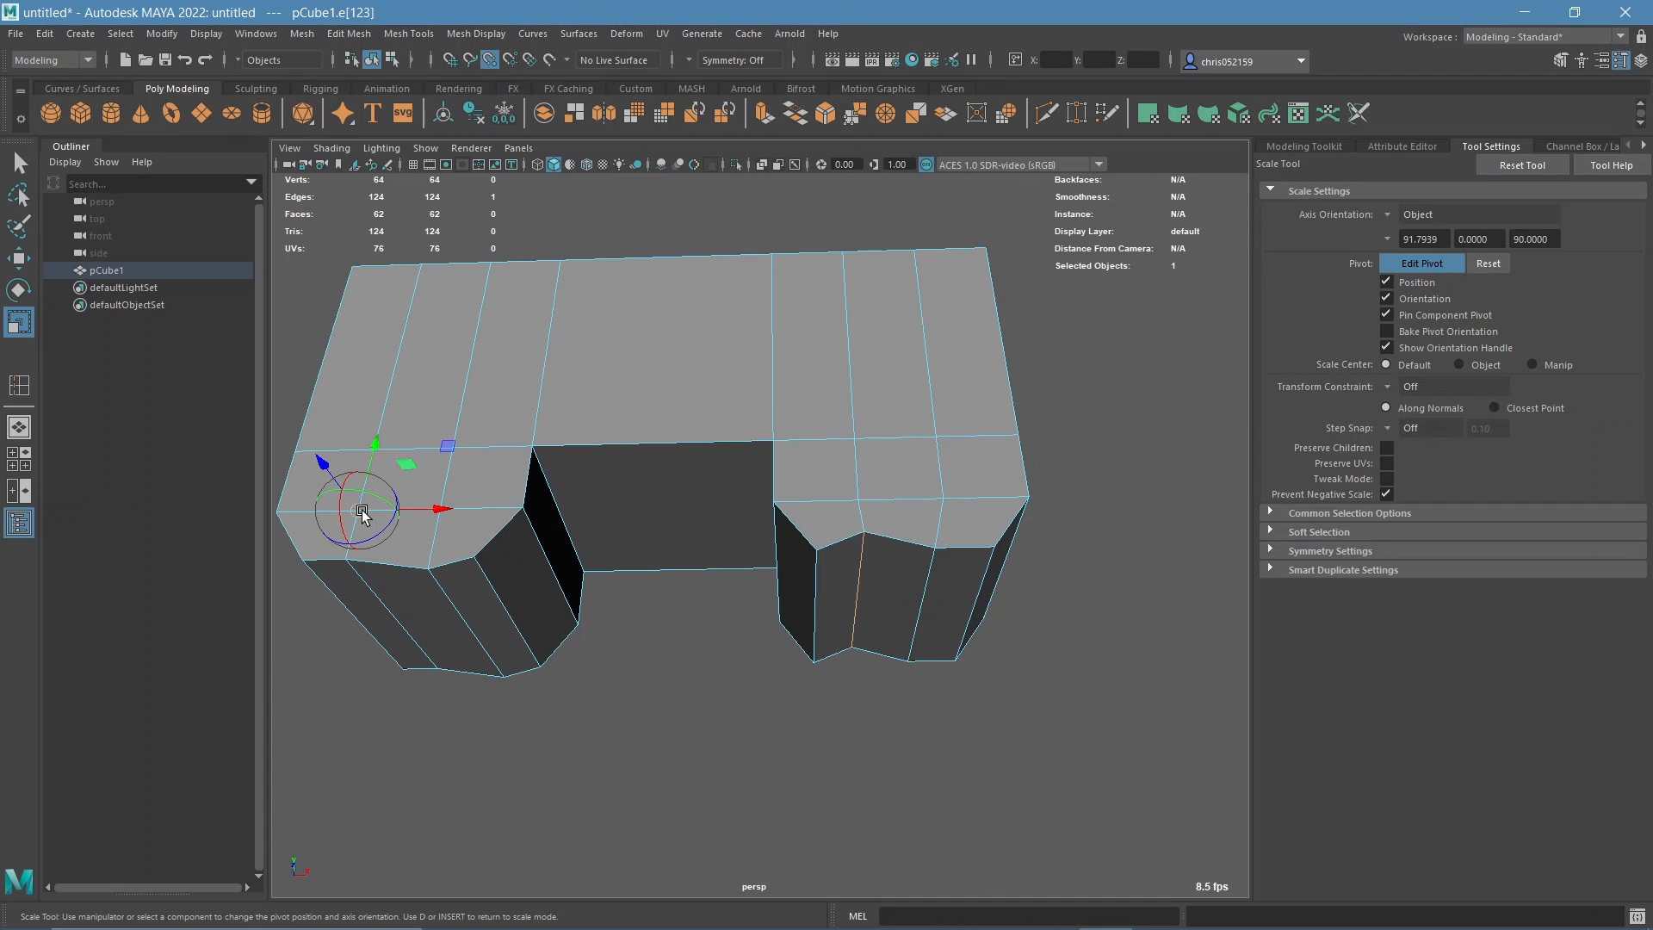
pyautogui.moveTo(361, 514); pyautogui.dragTo(856, 490)
pyautogui.press('d')
# - Scale the right leg's loop edge nearer the gap flat along X about its snapped pivot
pyautogui.keyDown('alt'); pyautogui.moveTo(981, 516); pyautogui.dragTo(855, 576); pyautogui.keyUp('alt')
pyautogui.keyDown('alt'); pyautogui.moveTo(830, 657); pyautogui.dragTo(851, 573, button='middle'); pyautogui.keyUp('alt')
pyautogui.keyDown('alt'); pyautogui.moveTo(852, 576); pyautogui.dragTo(600, 448); pyautogui.keyUp('alt')
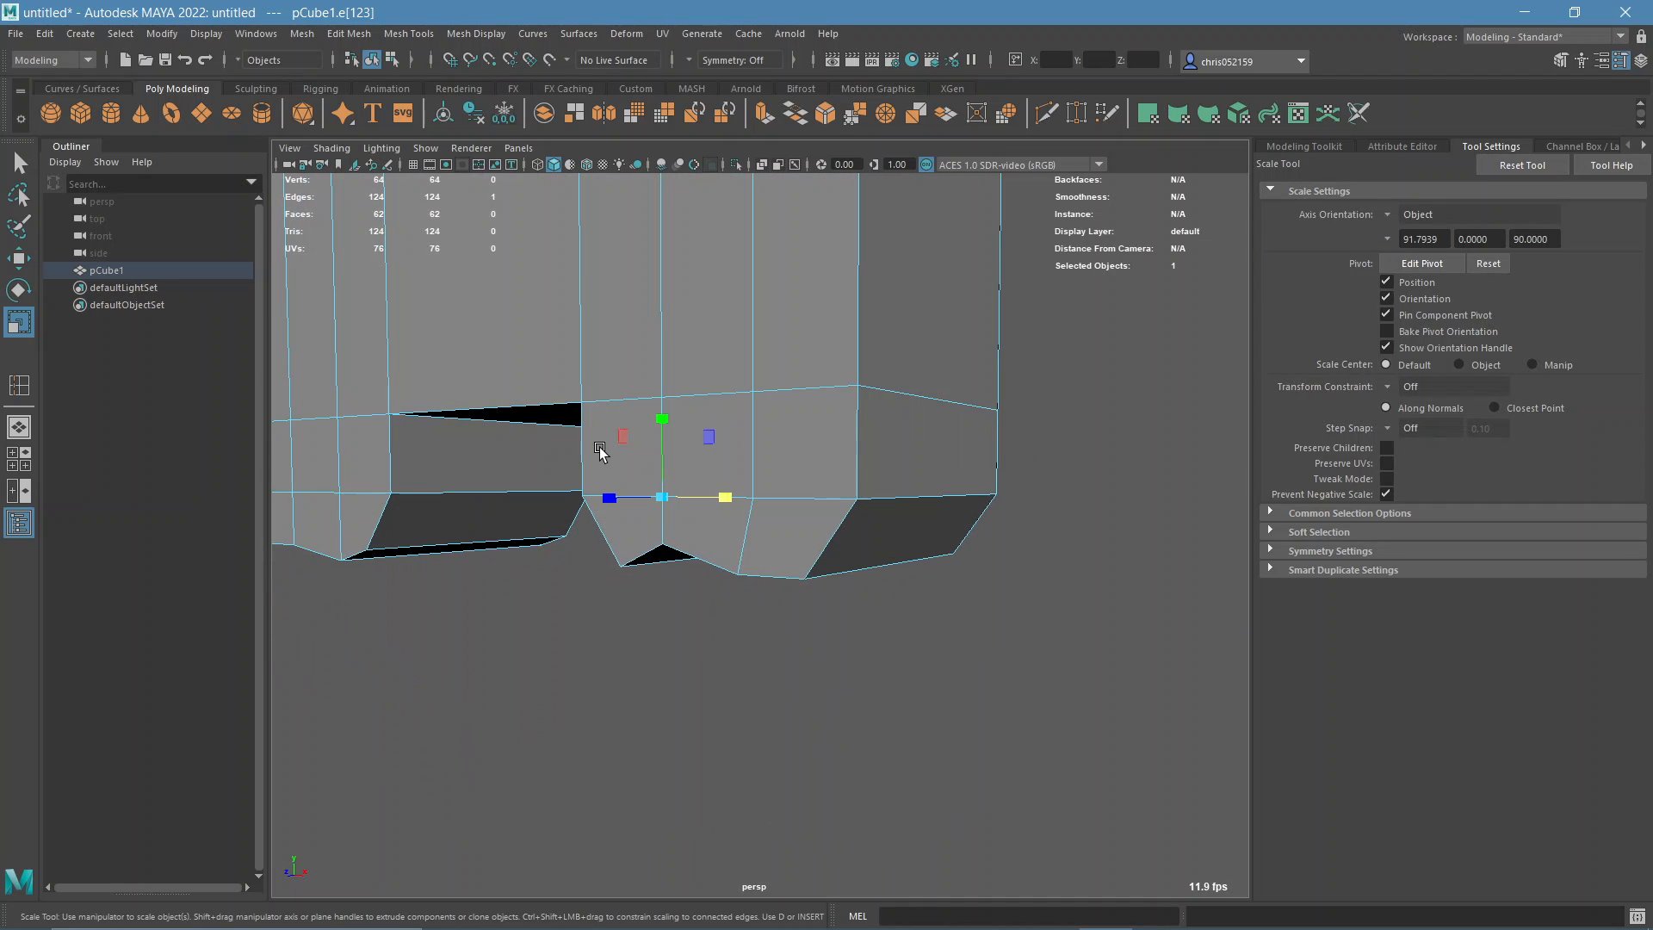
# - Snap the pivot of the right leg's outer loop bottom edge to the front vertex directly above it on the same loop
pyautogui.keyDown('alt'); pyautogui.moveTo(742, 510); pyautogui.dragTo(779, 575); pyautogui.keyUp('alt')
pyautogui.press('d')
pyautogui.press('d')
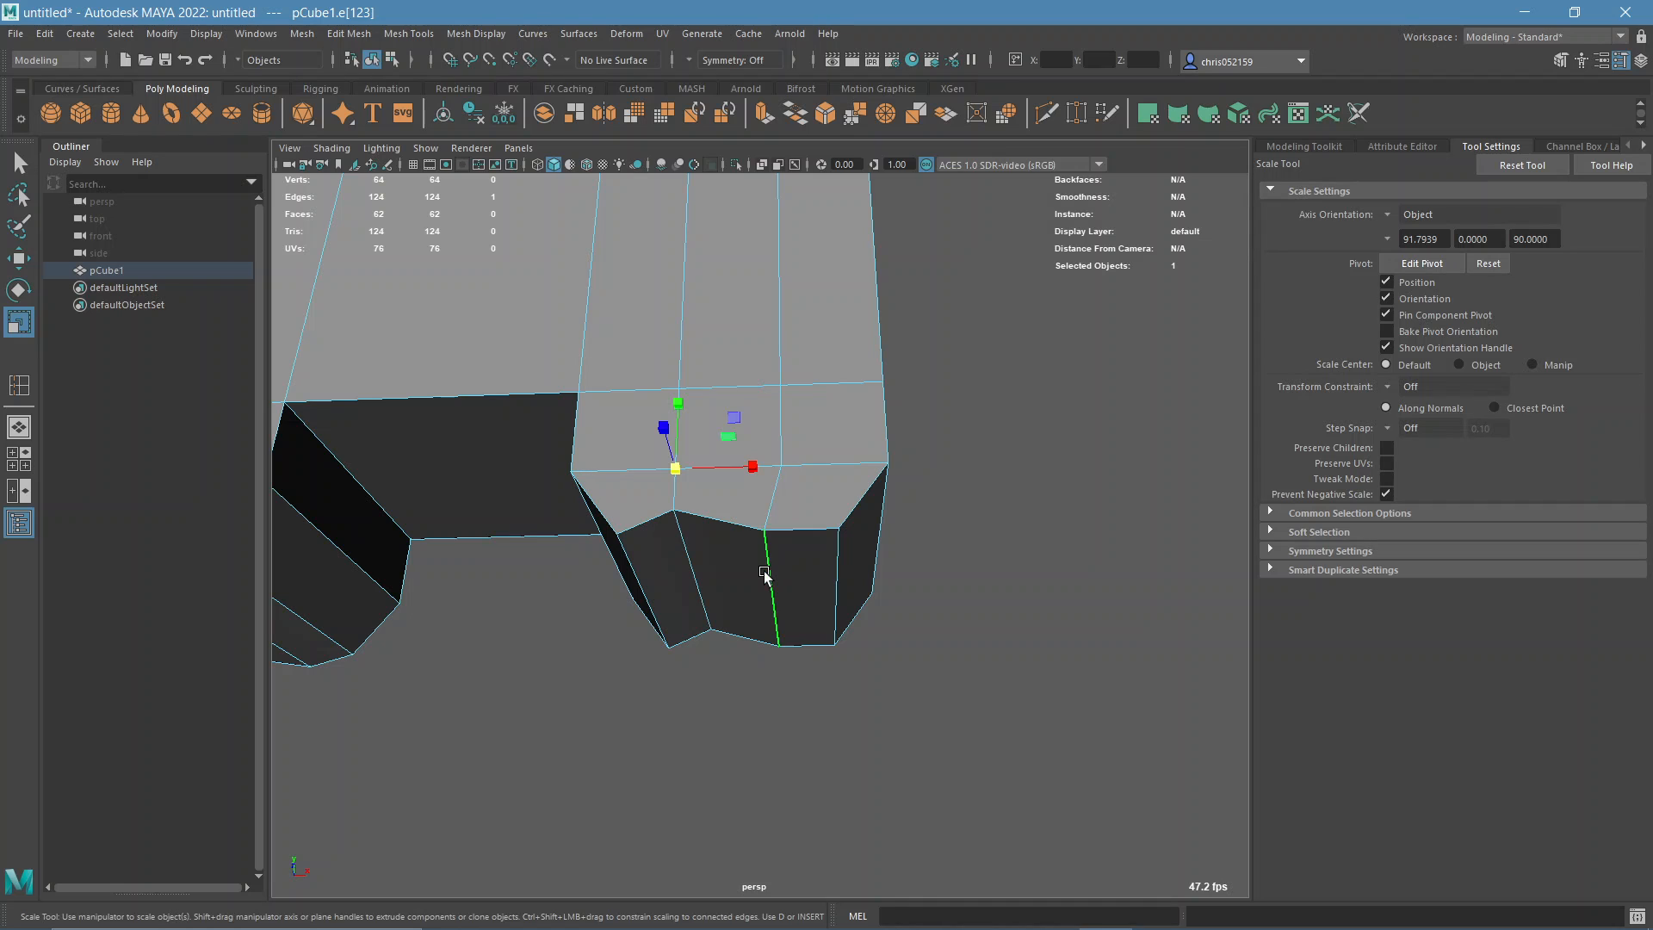
pyautogui.press('d')
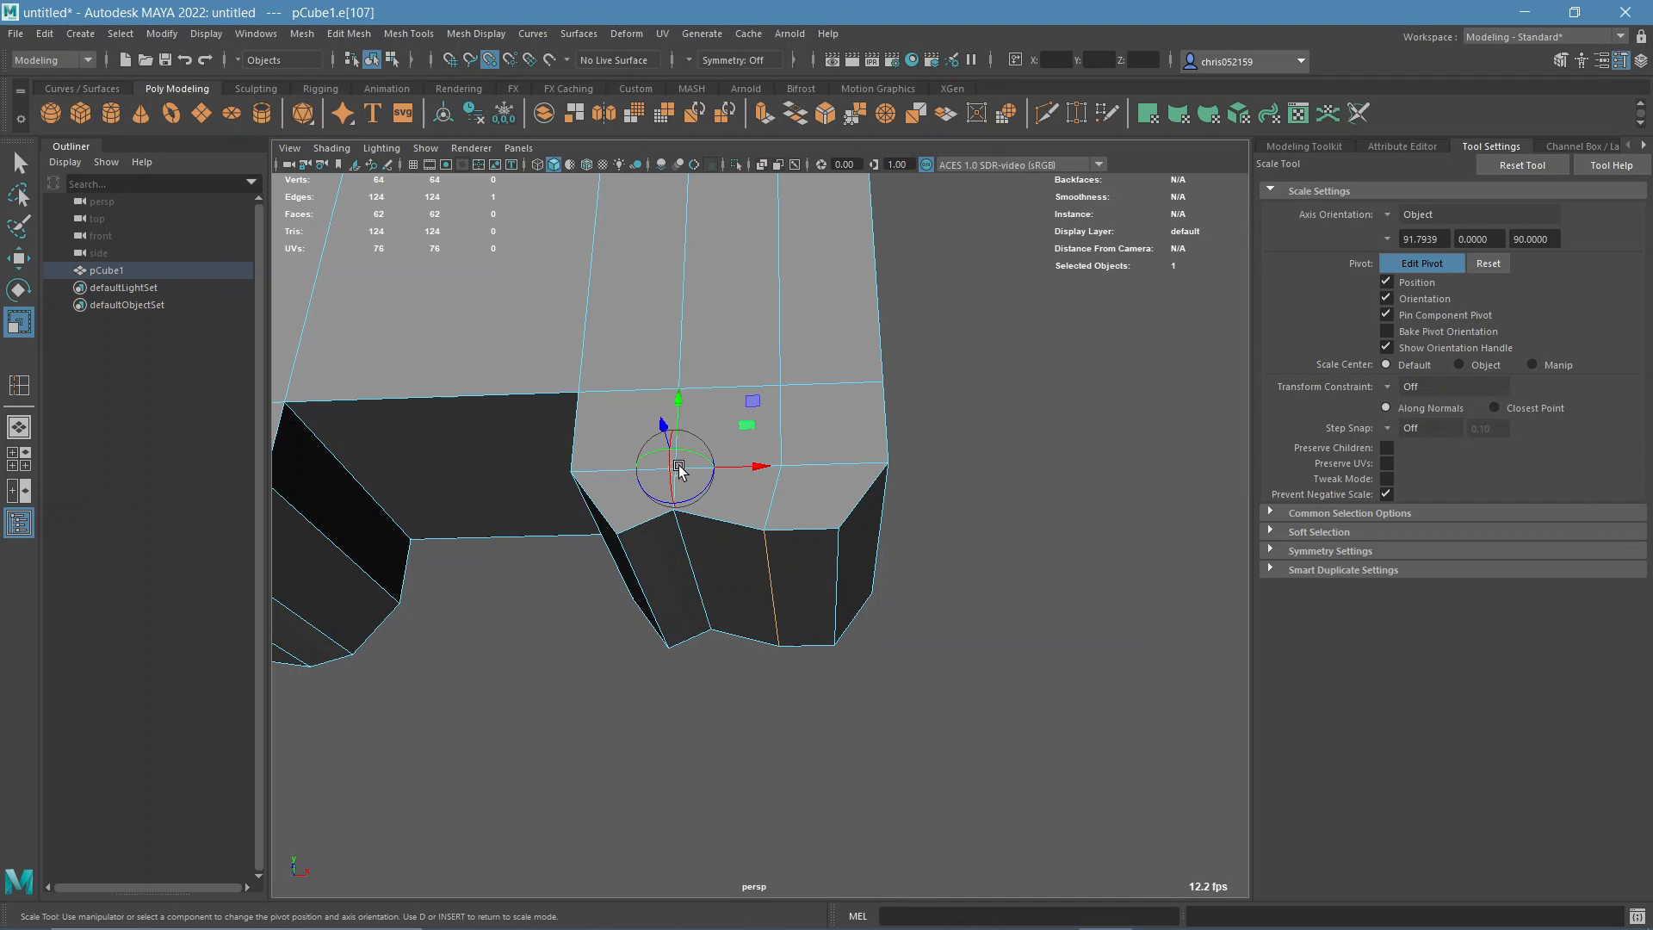
pyautogui.click(779, 463)
pyautogui.press('d')
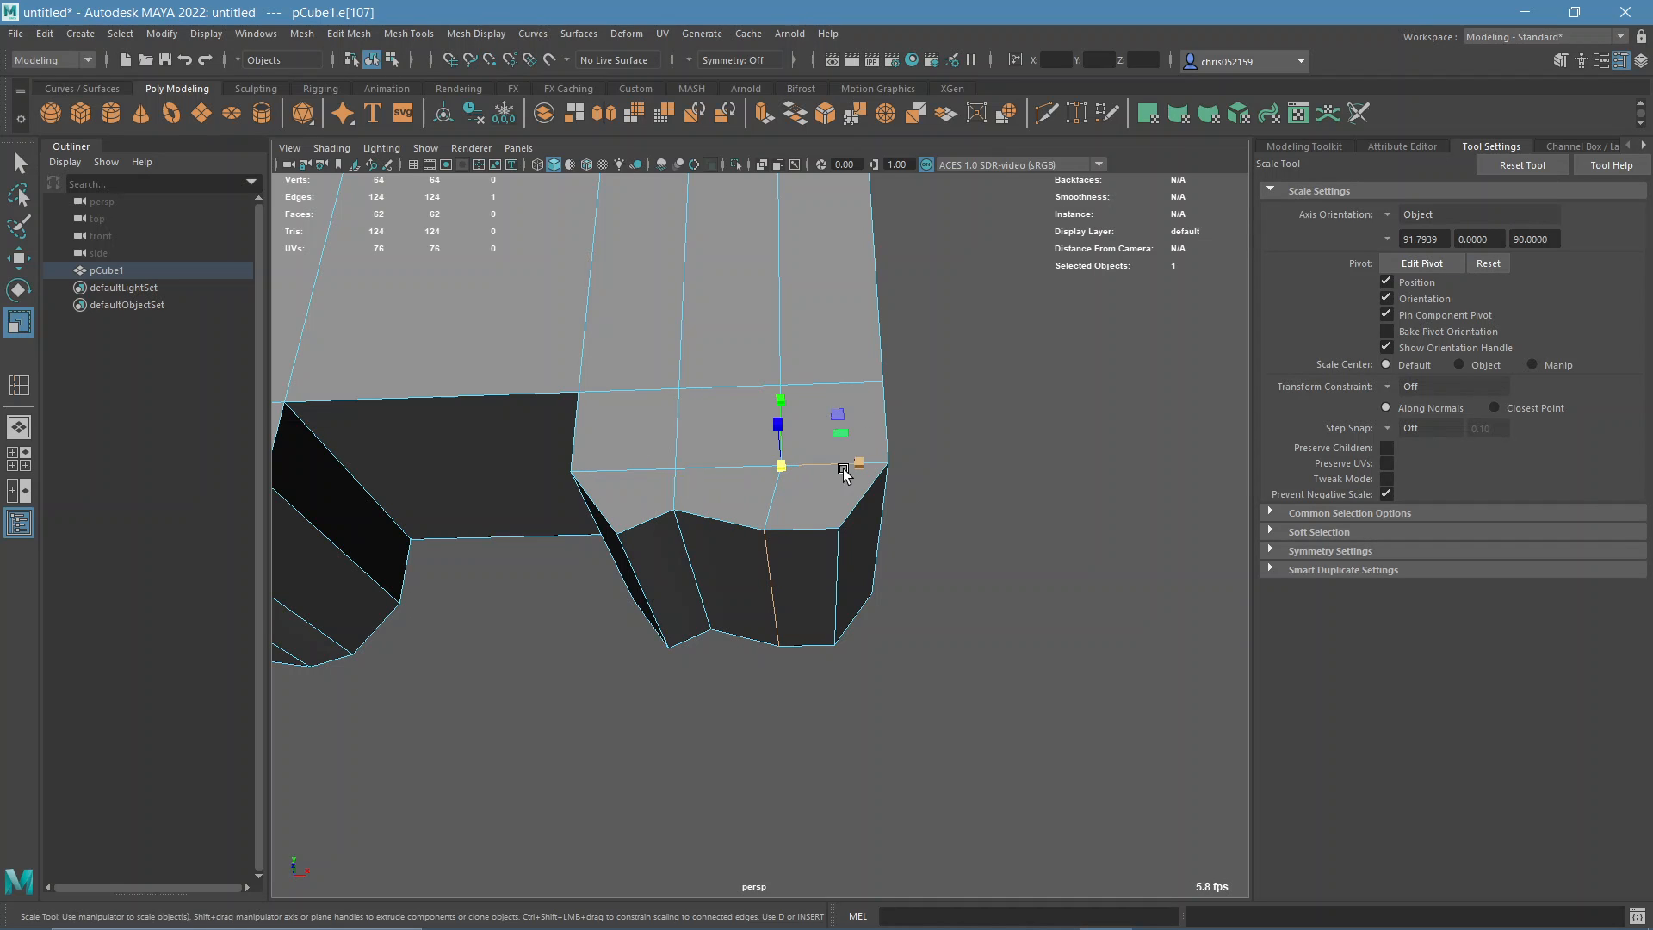
# - Scale the right leg's outer loop bottom edge flat along X so it lines up with the vertex above
pyautogui.keyDown('alt'); pyautogui.moveTo(849, 465); pyautogui.dragTo(557, 510); pyautogui.keyUp('alt')
pyautogui.moveTo(558, 510)
pyautogui.keyDown('alt'); pyautogui.mouseDown()
pyautogui.moveTo(595, 507)
pyautogui.moveTo(542, 511)
pyautogui.mouseUp(); pyautogui.keyUp('alt')
pyautogui.keyDown('alt'); pyautogui.moveTo(542, 512); pyautogui.dragTo(885, 506, button='middle'); pyautogui.keyUp('alt')
pyautogui.keyDown('alt'); pyautogui.moveTo(885, 508); pyautogui.dragTo(742, 492); pyautogui.keyUp('alt')
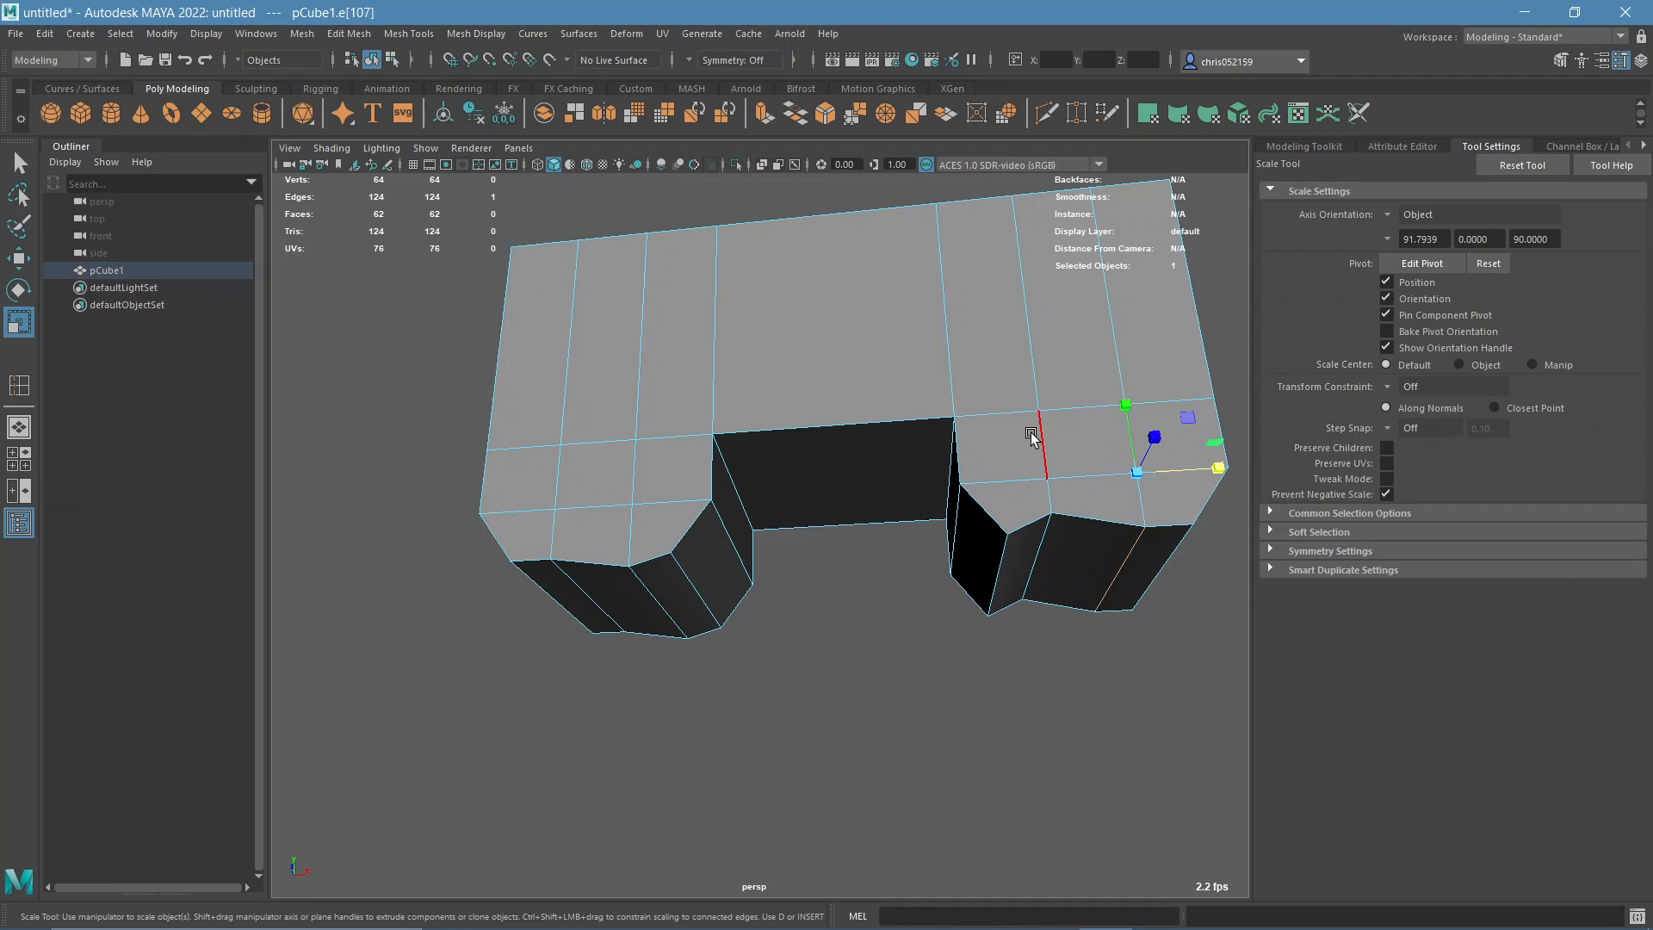
# - Try to level the right leg's two loop bottom edges by lowering the pivot and scaling both edges along Y
pyautogui.keyDown('alt'); pyautogui.moveTo(1032, 438); pyautogui.dragTo(938, 491); pyautogui.keyUp('alt')
pyautogui.press('d')
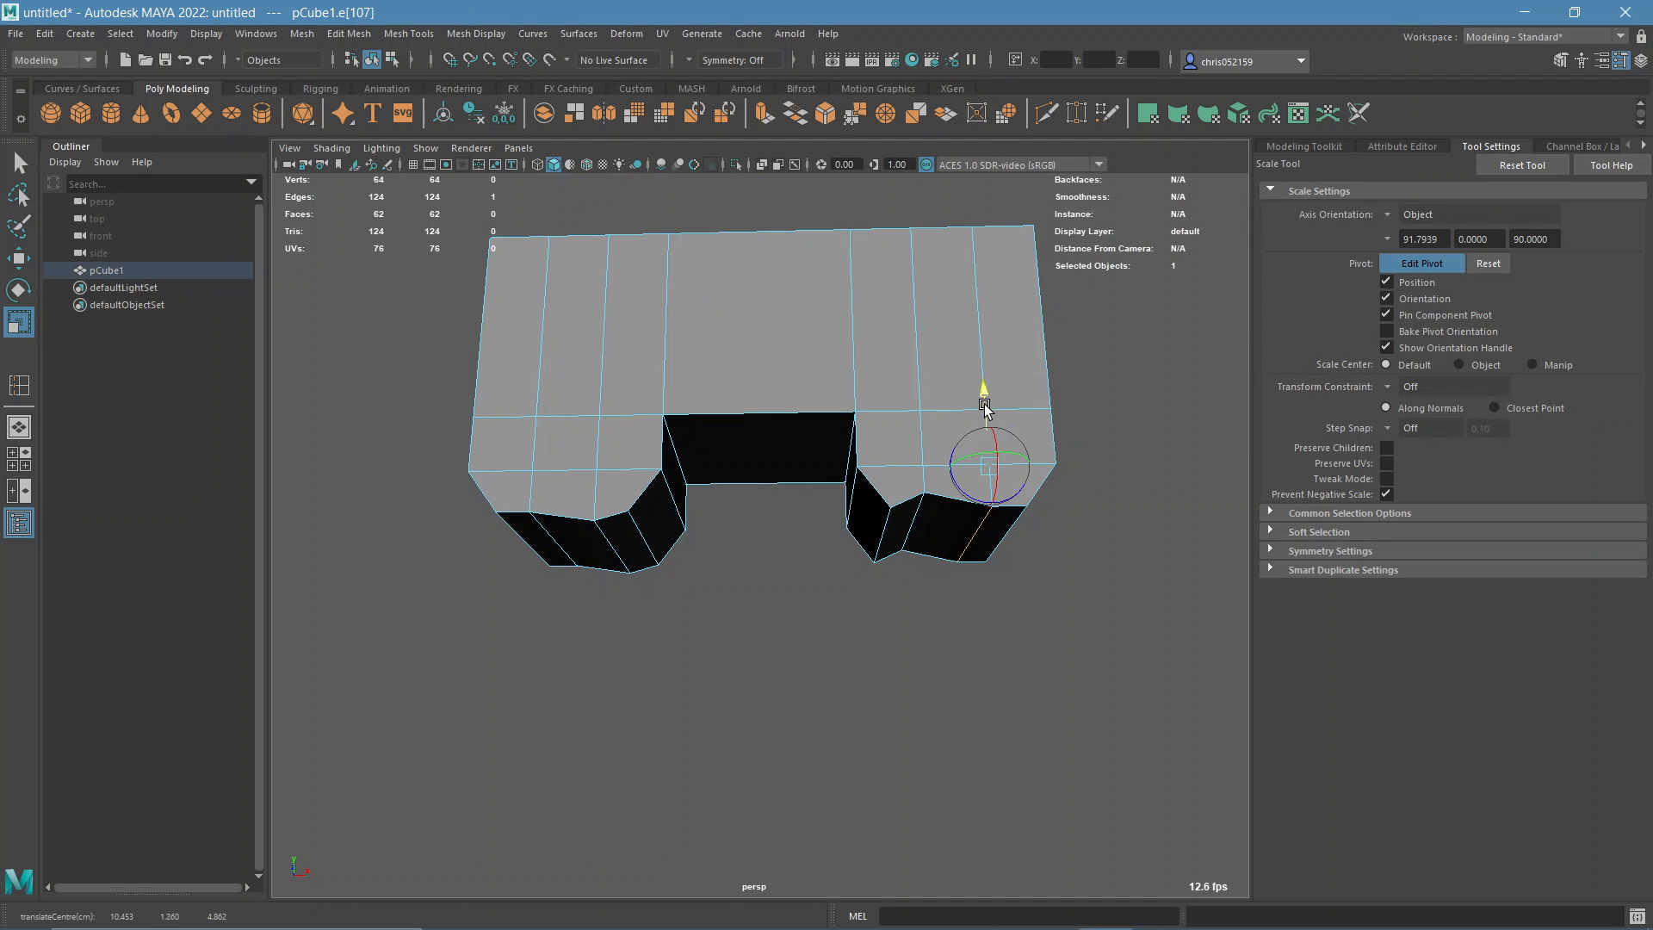
pyautogui.moveTo(982, 405); pyautogui.dragTo(987, 457)
pyautogui.keyDown('ctrl'); pyautogui.keyDown('shift'); pyautogui.click(915, 522); pyautogui.keyUp('shift'); pyautogui.keyUp('ctrl')
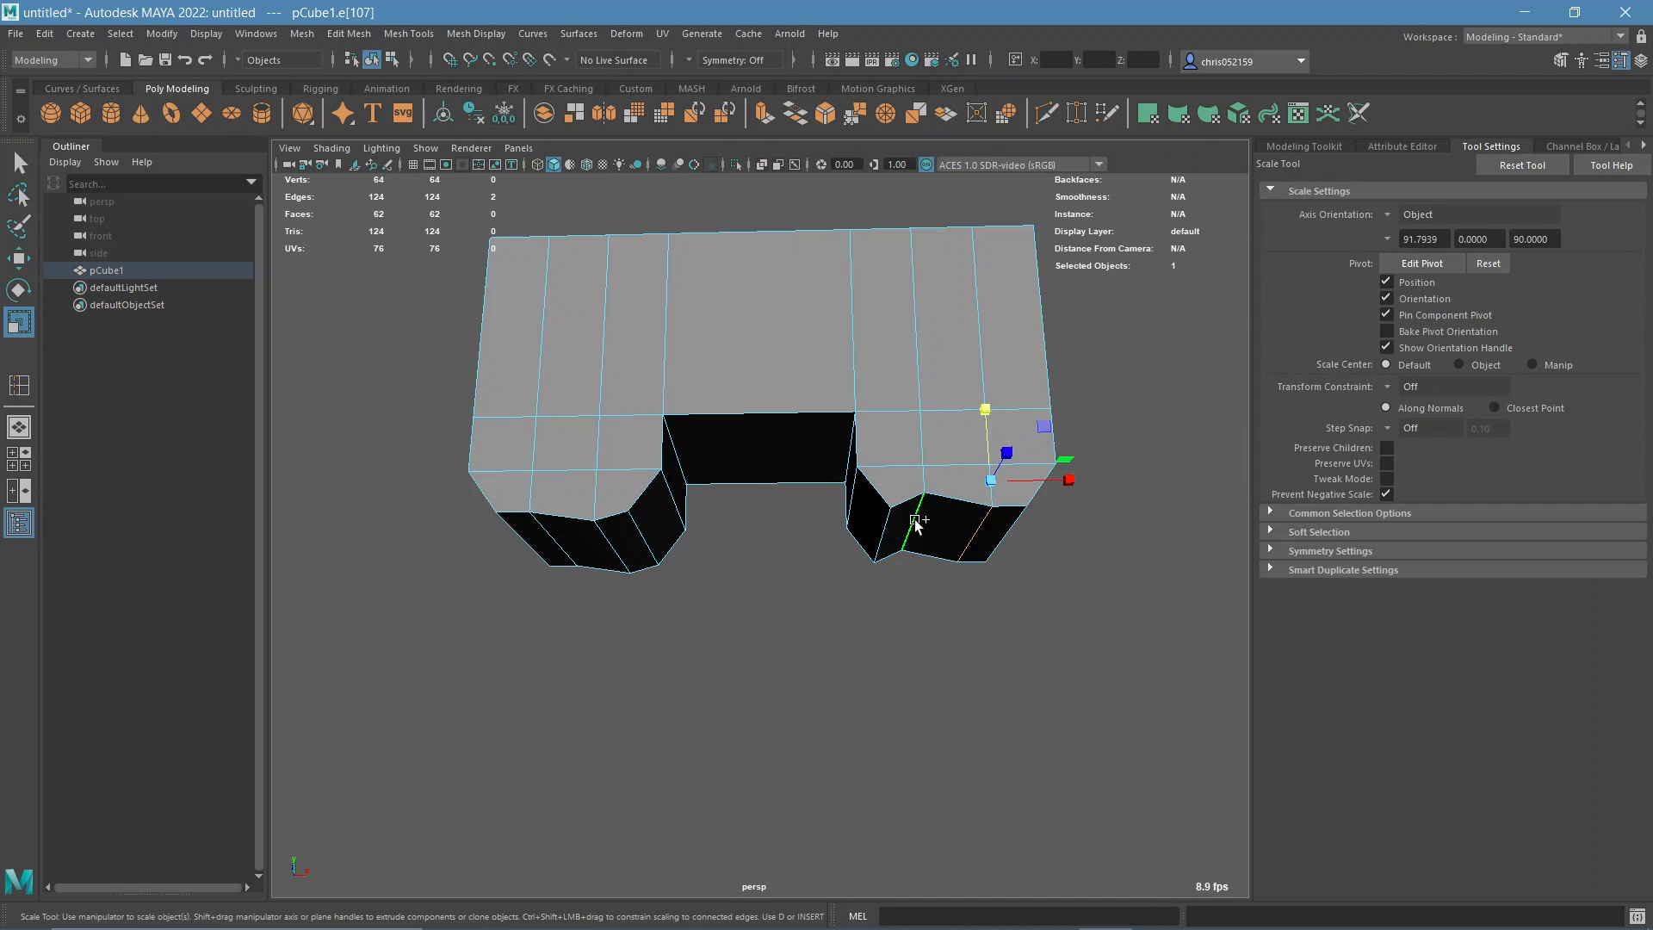
pyautogui.moveTo(991, 437); pyautogui.dragTo(1004, 645)
# - Flatten the four loop bottom edges under both legs along Y about a pivot snapped to the right leg's bottom corner beside the gap
pyautogui.keyDown('alt'); pyautogui.moveTo(1004, 752); pyautogui.dragTo(937, 551); pyautogui.keyUp('alt')
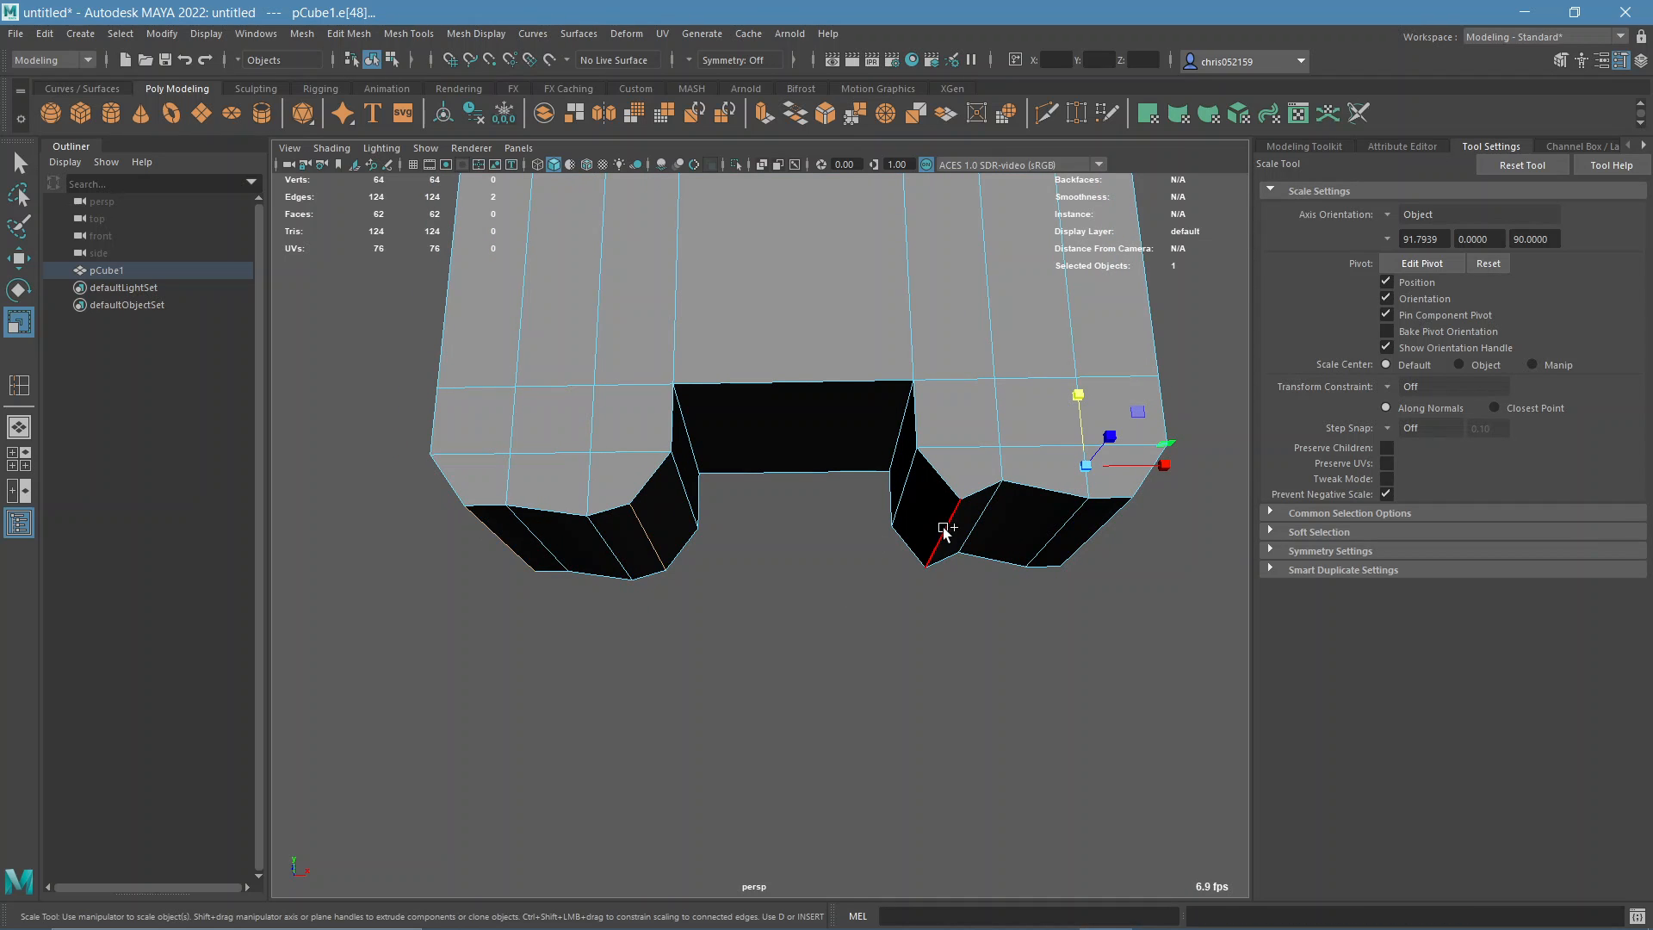
pyautogui.click(1046, 529)
pyautogui.keyDown('shift'); pyautogui.click(993, 520); pyautogui.keyUp('shift')
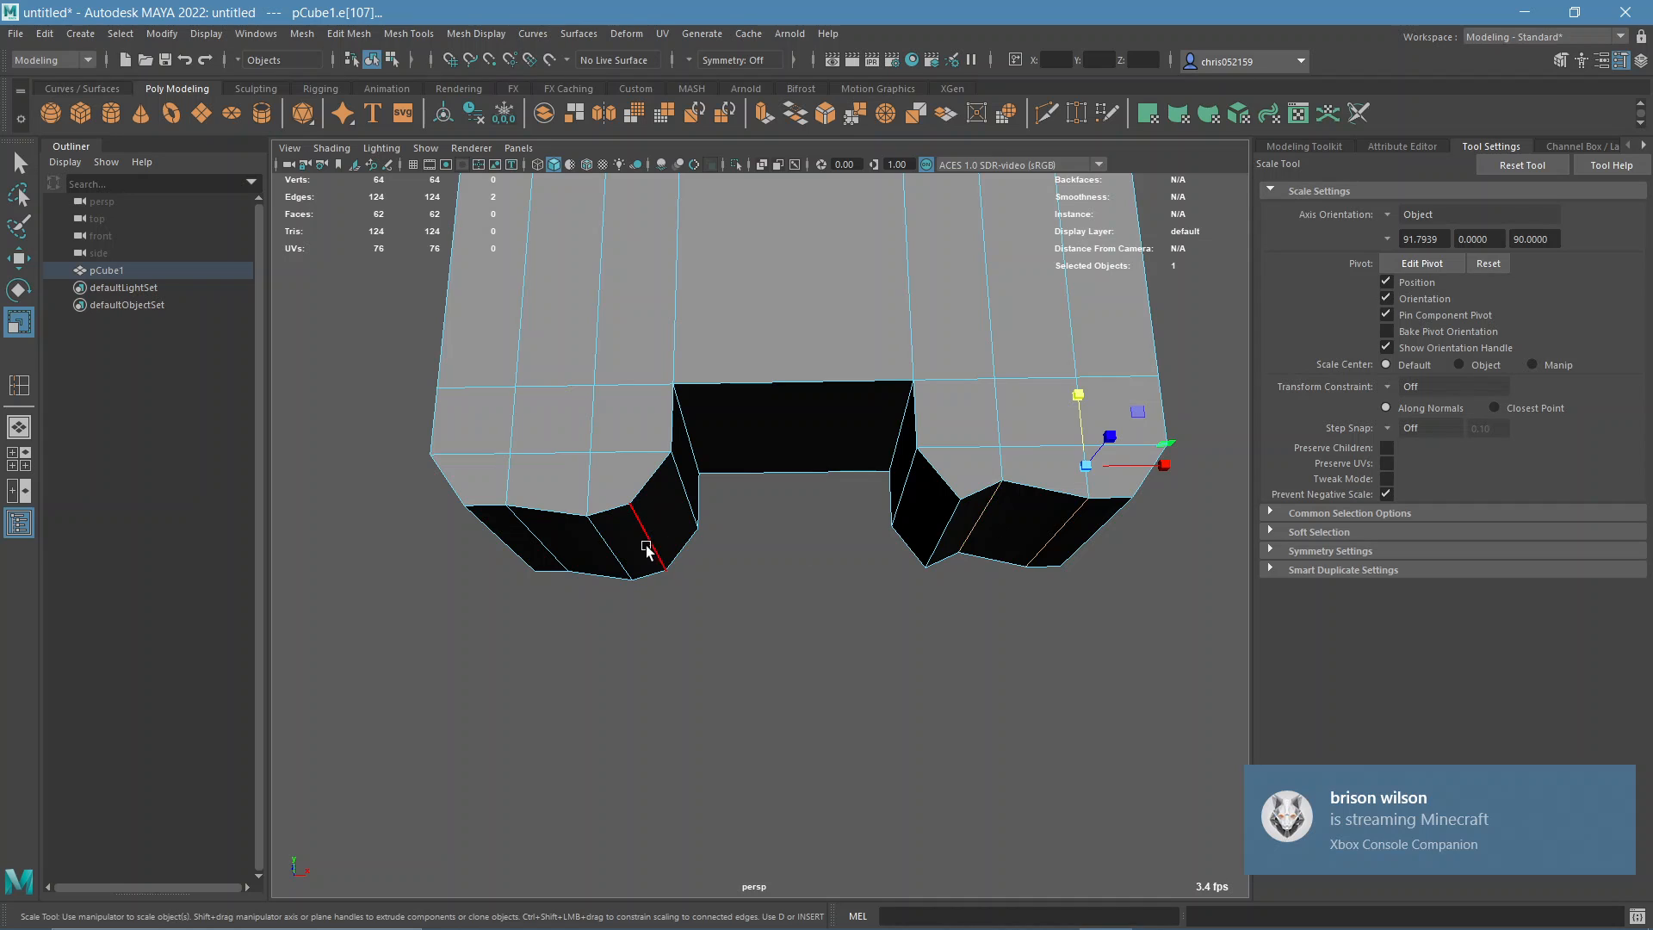
pyautogui.keyDown('shift'); pyautogui.click(542, 540); pyautogui.keyUp('shift')
pyautogui.keyDown('alt'); pyautogui.moveTo(909, 508); pyautogui.dragTo(881, 518); pyautogui.keyUp('alt')
pyautogui.press('d')
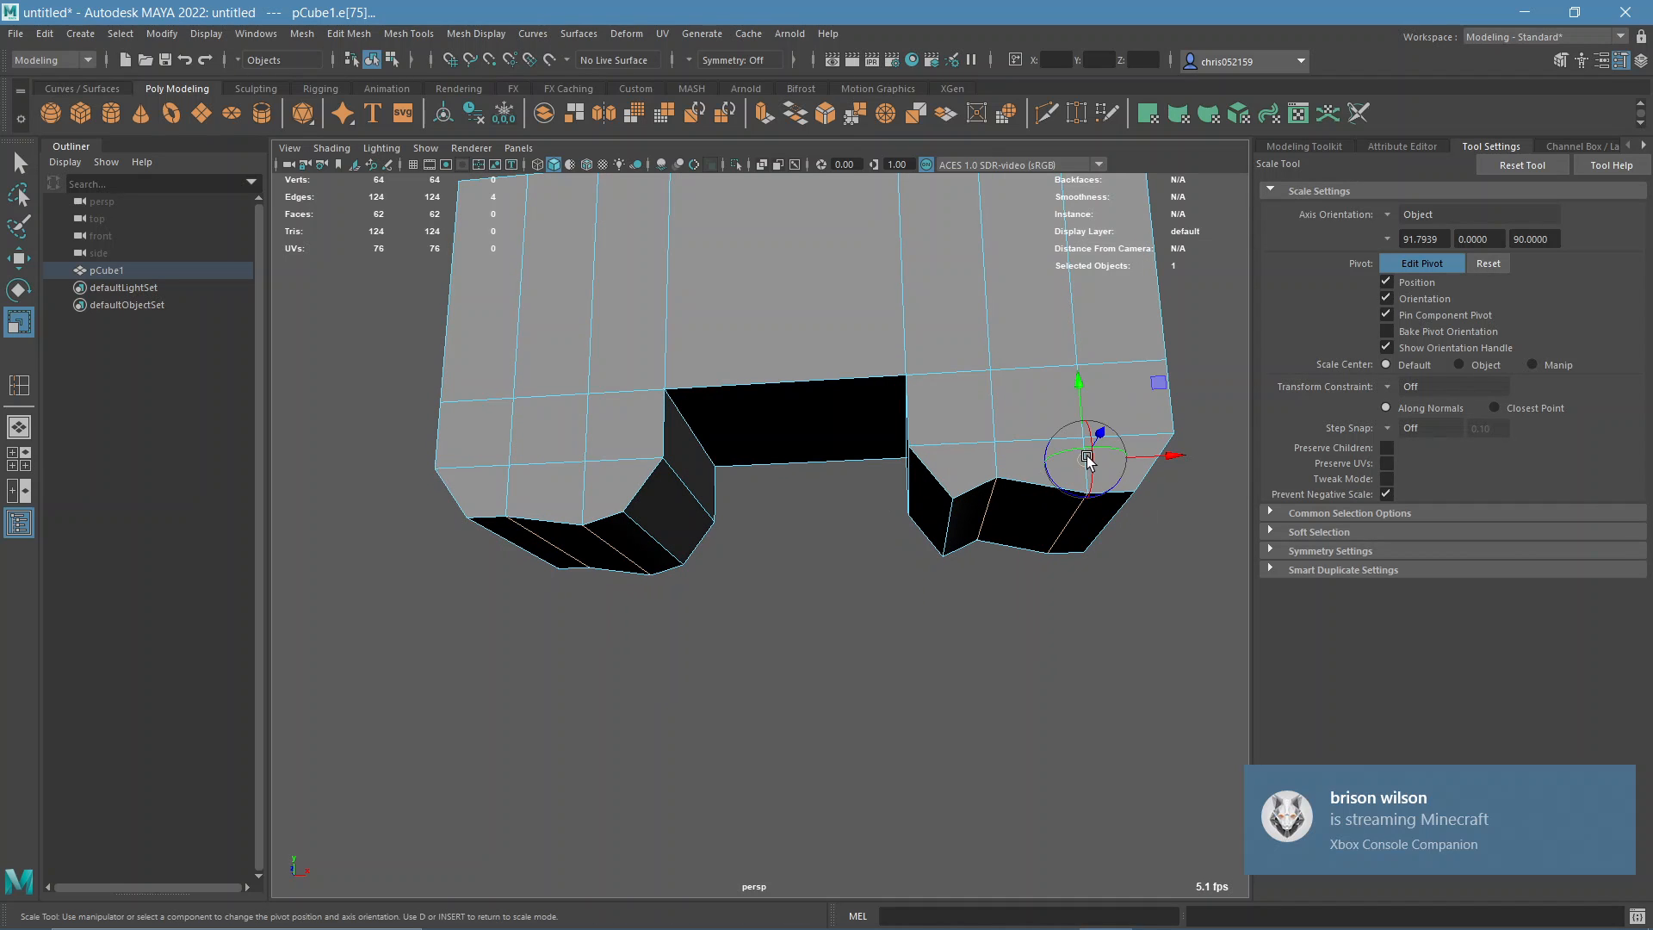
pyautogui.moveTo(1087, 460); pyautogui.dragTo(946, 537)
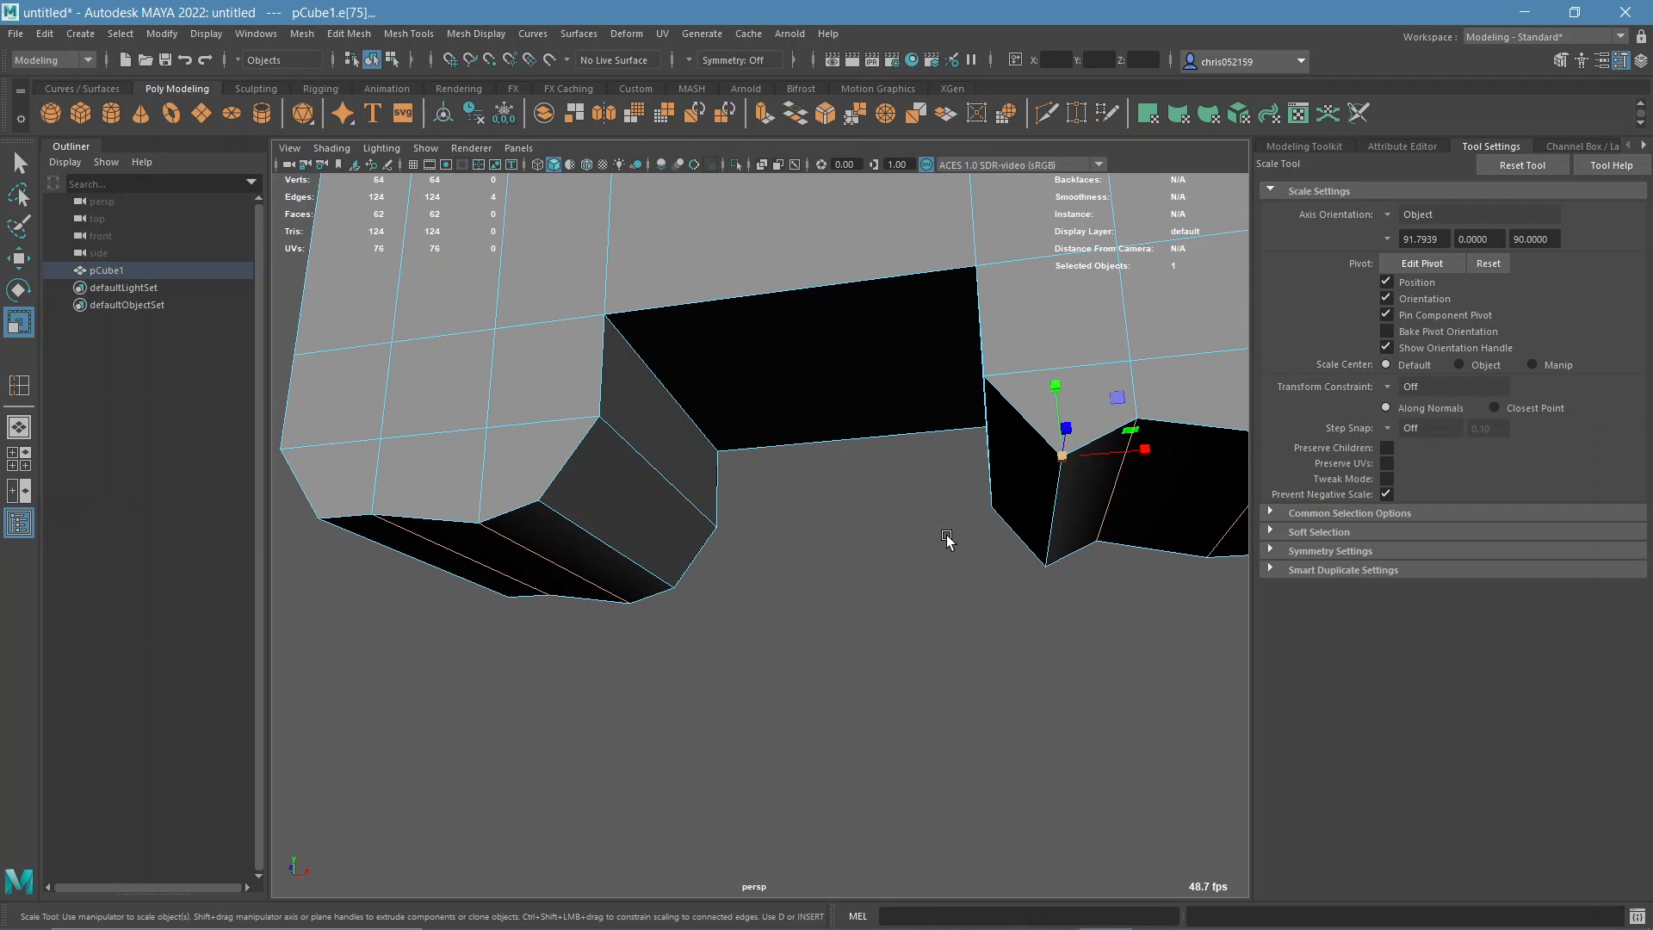
pyautogui.moveTo(1065, 456)
pyautogui.keyDown('alt'); pyautogui.mouseDown()
pyautogui.moveTo(1097, 471)
pyautogui.moveTo(1012, 451)
pyautogui.moveTo(1004, 600)
pyautogui.moveTo(958, 552)
pyautogui.moveTo(1067, 456)
pyautogui.mouseUp(); pyautogui.keyUp('alt')
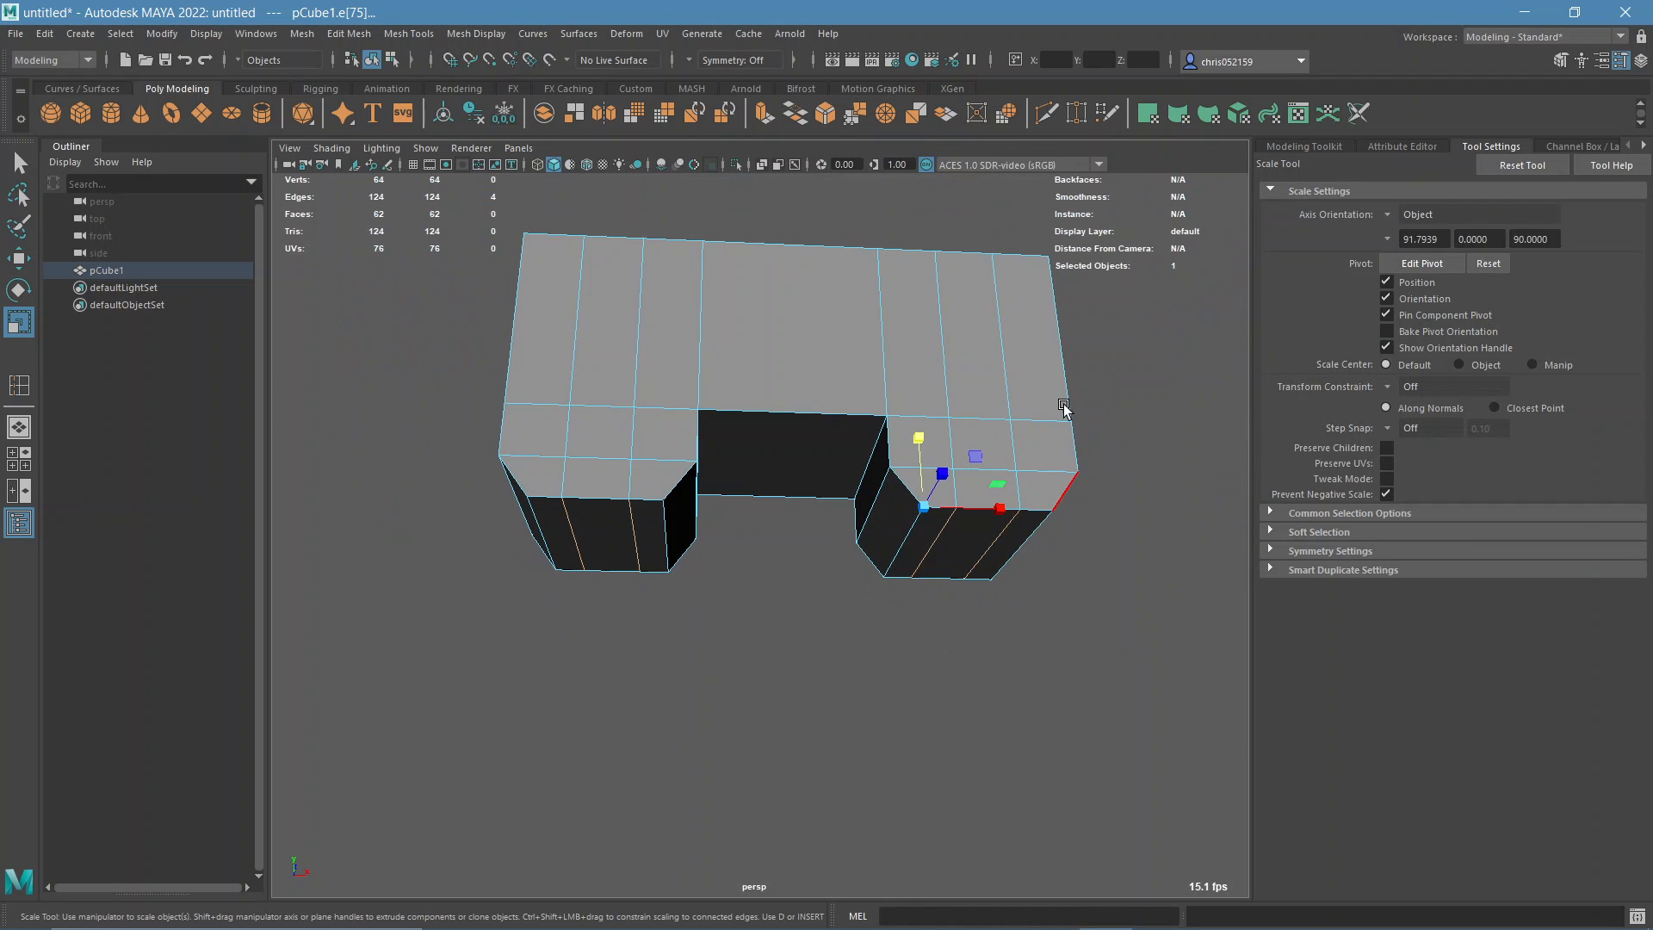
# - Return to object mode, select the whole block and inspect the flattened undersides of its legs
pyautogui.rightClick(1130, 381)
pyautogui.moveTo(1154, 358); pyautogui.dragTo(1191, 360, button='right')
pyautogui.click(1180, 366)
pyautogui.keyDown('alt'); pyautogui.moveTo(1123, 385); pyautogui.dragTo(823, 439); pyautogui.keyUp('alt')
pyautogui.click(960, 482)
pyautogui.scroll(4, 966, 508)
pyautogui.scroll(-5, 918, 493)
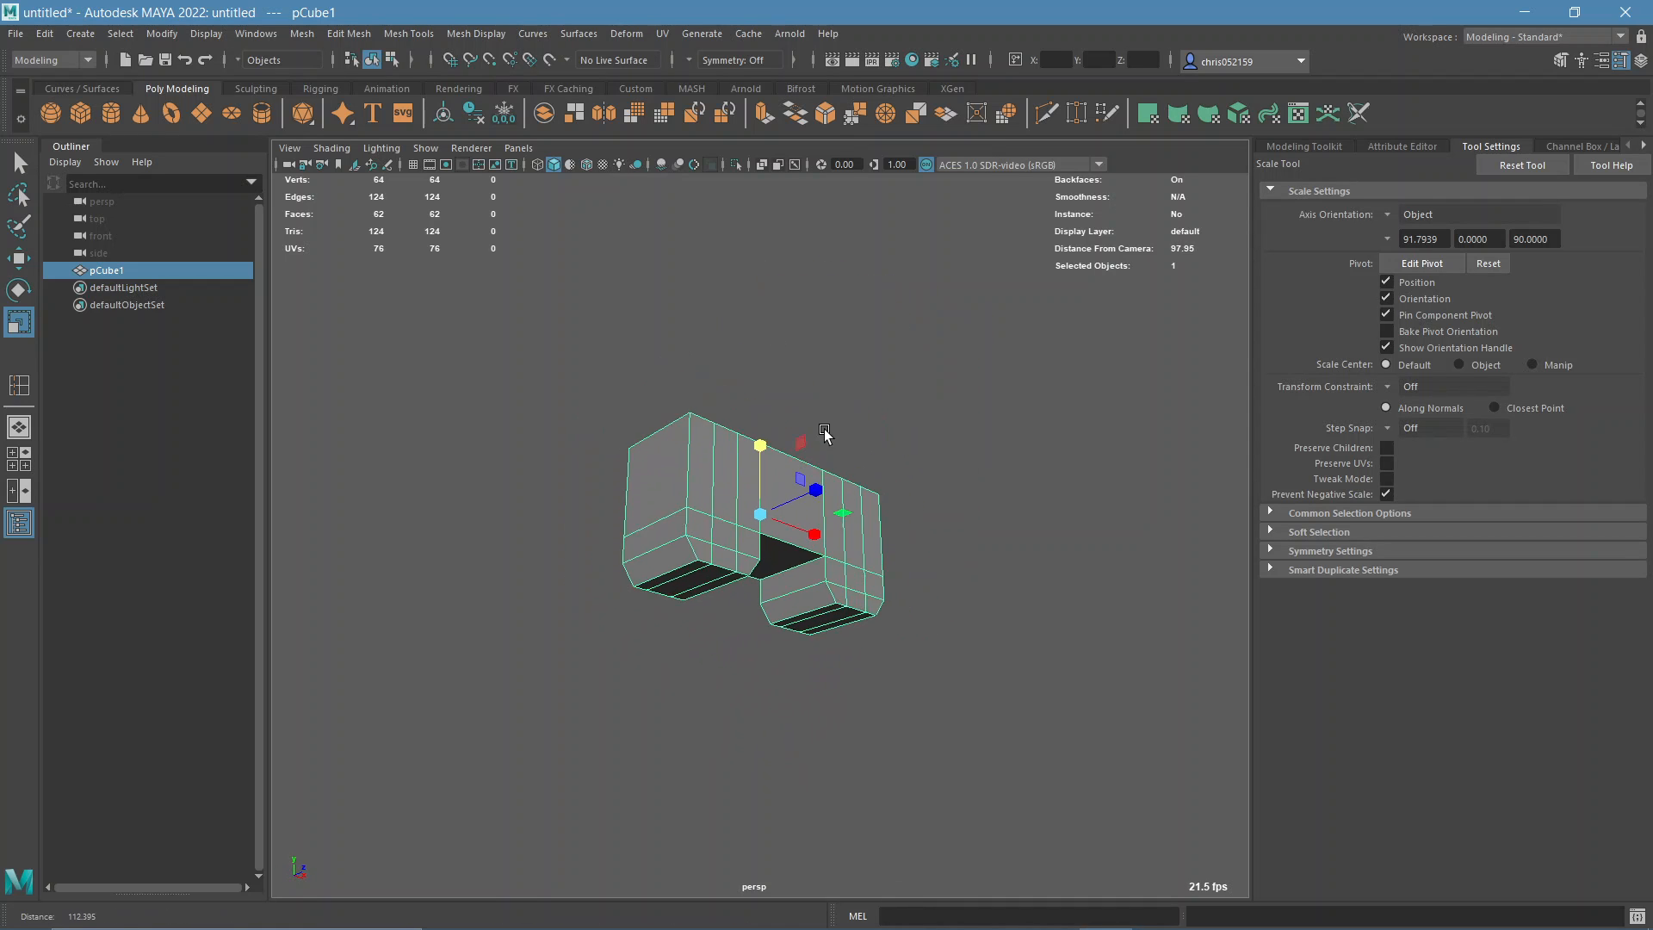
pyautogui.scroll(3, 1015, 555)
pyautogui.scroll(2, 982, 551)
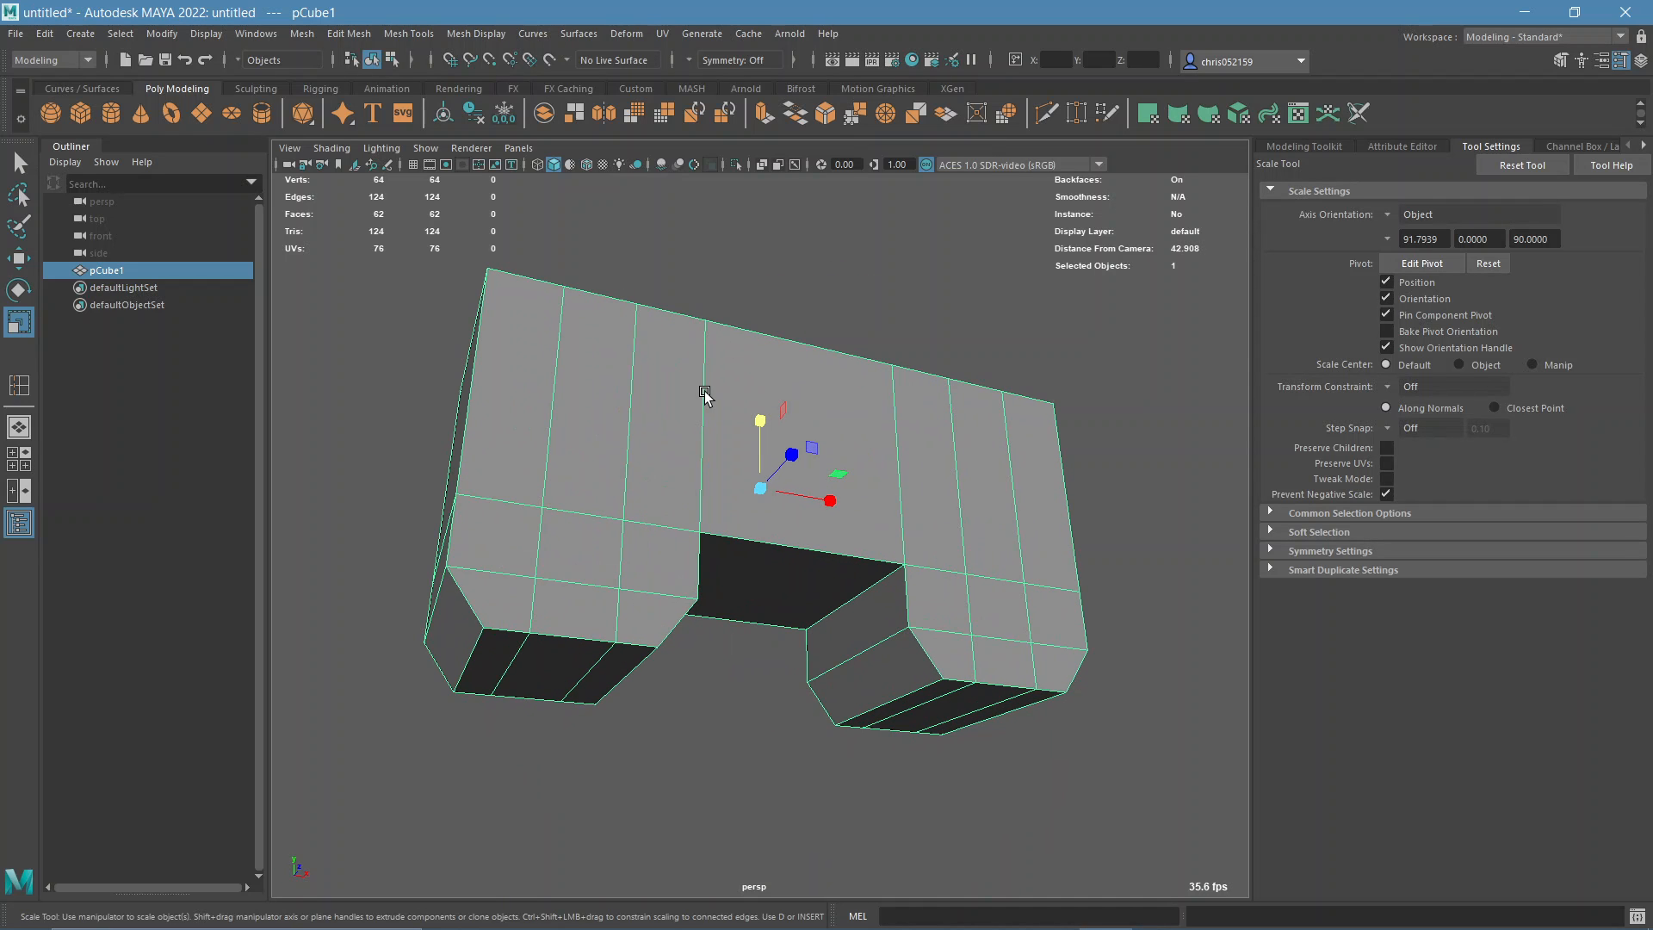
pyautogui.click(1176, 886)
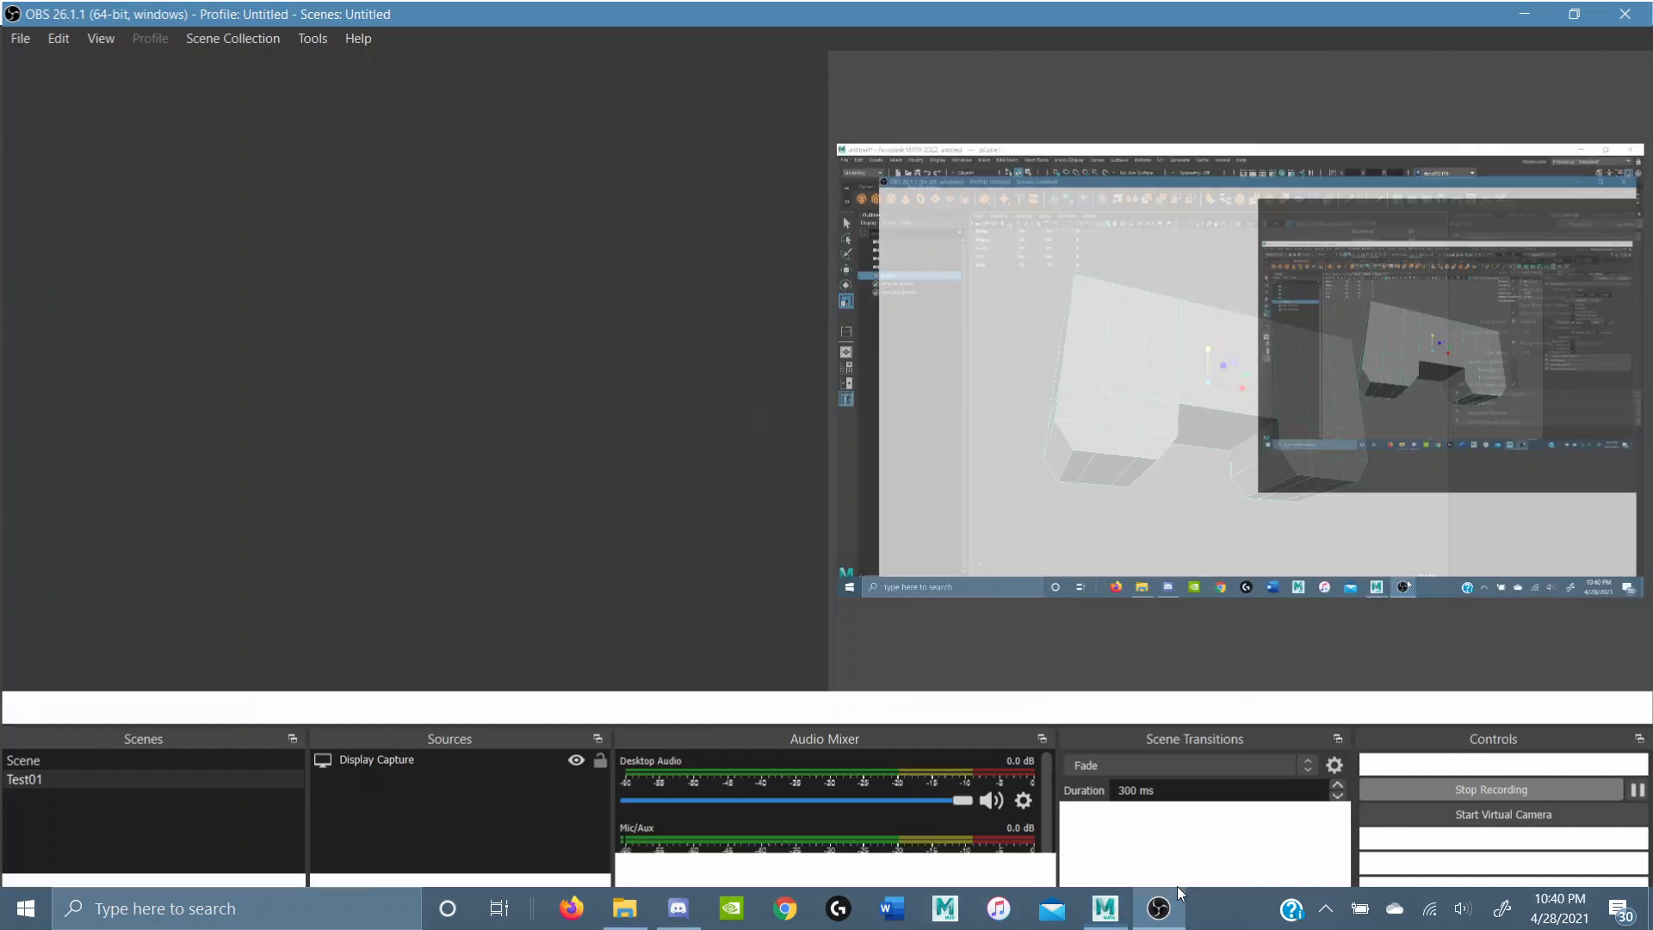